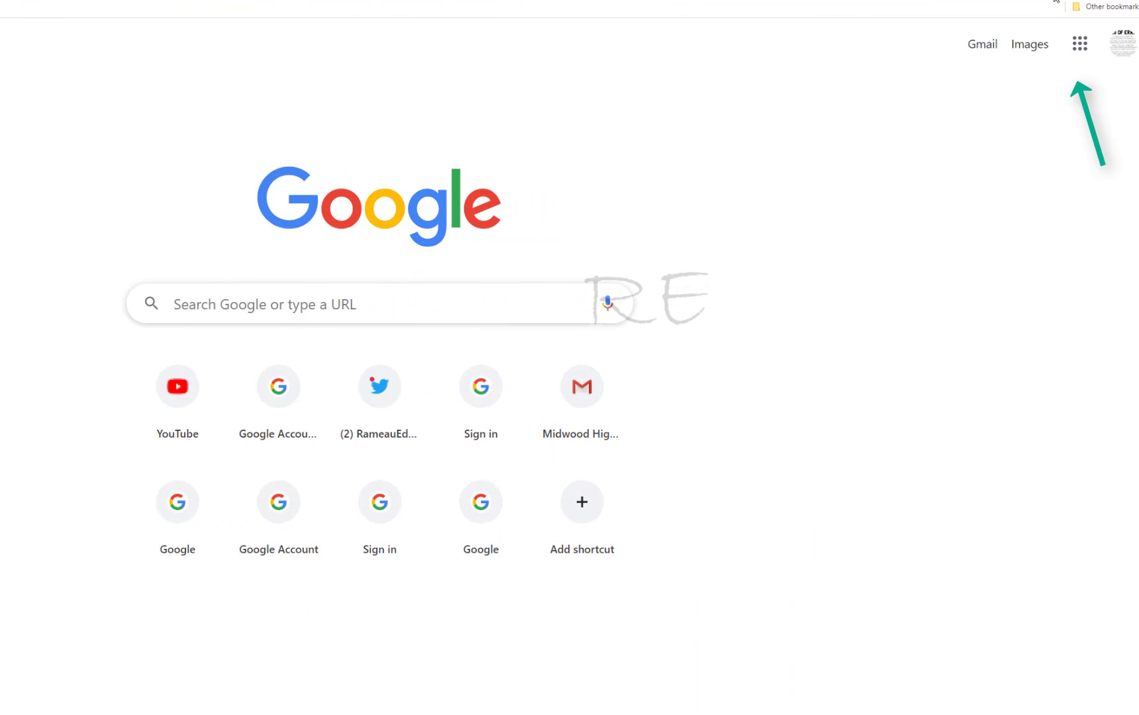
From Google Drive, create a new blank Google Form via New > More > Google Forms.
left_click(1079, 44)
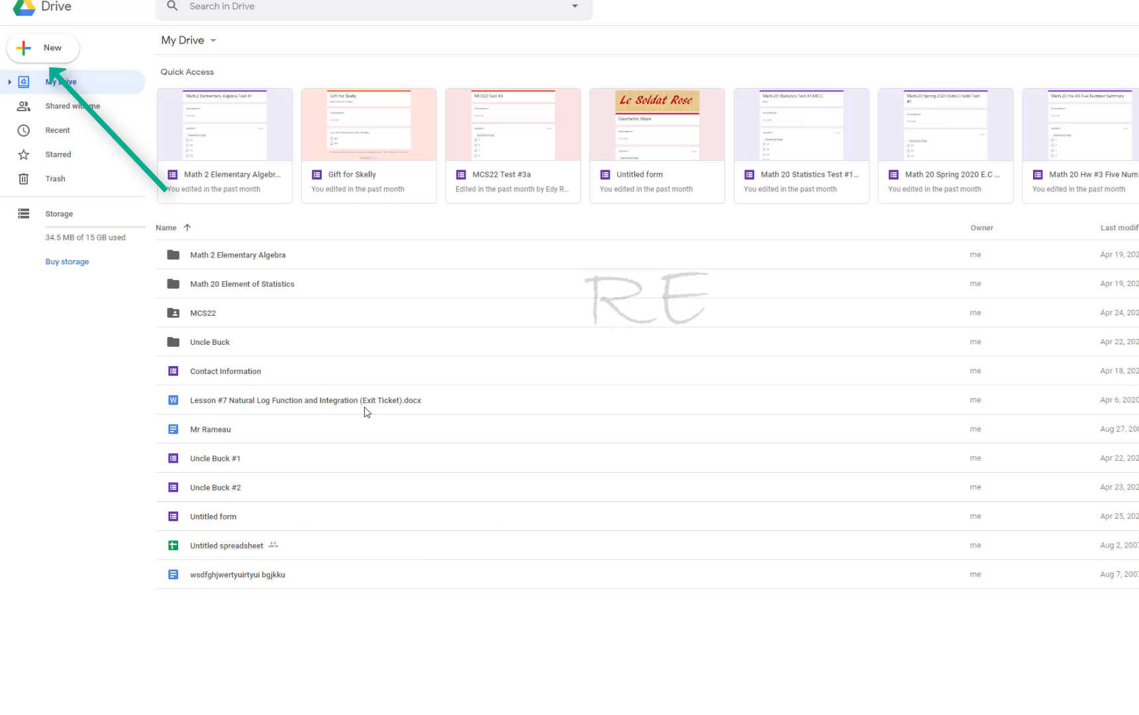
left_click(29, 53)
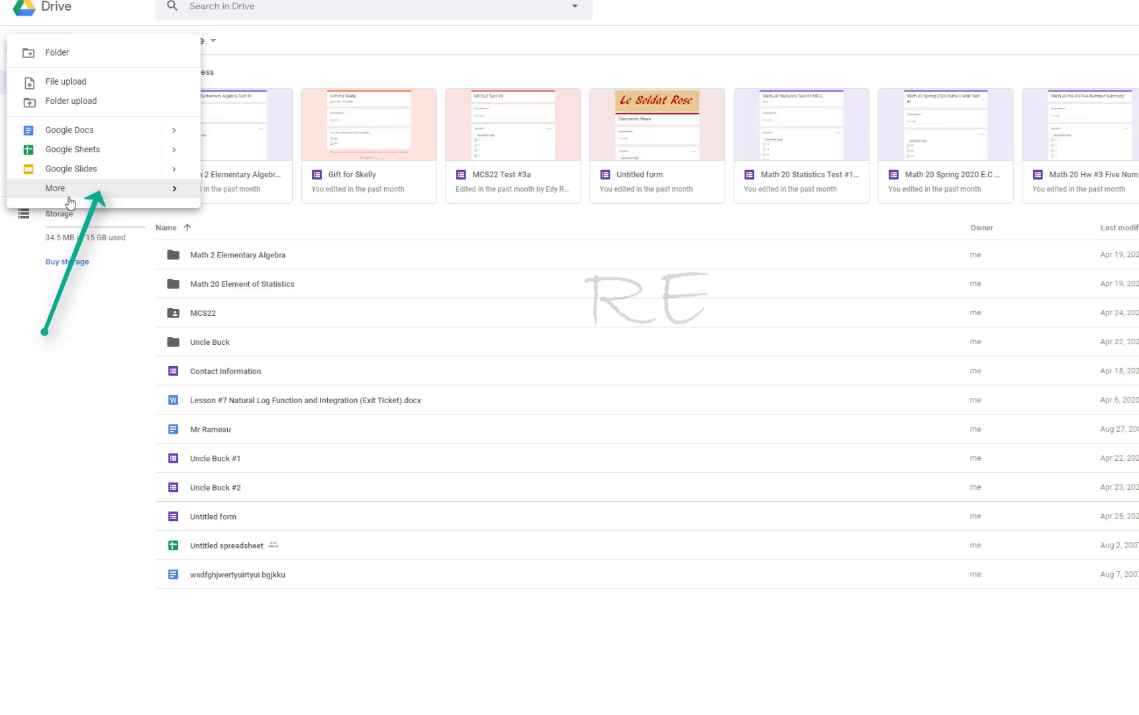
mouse_move(68, 200)
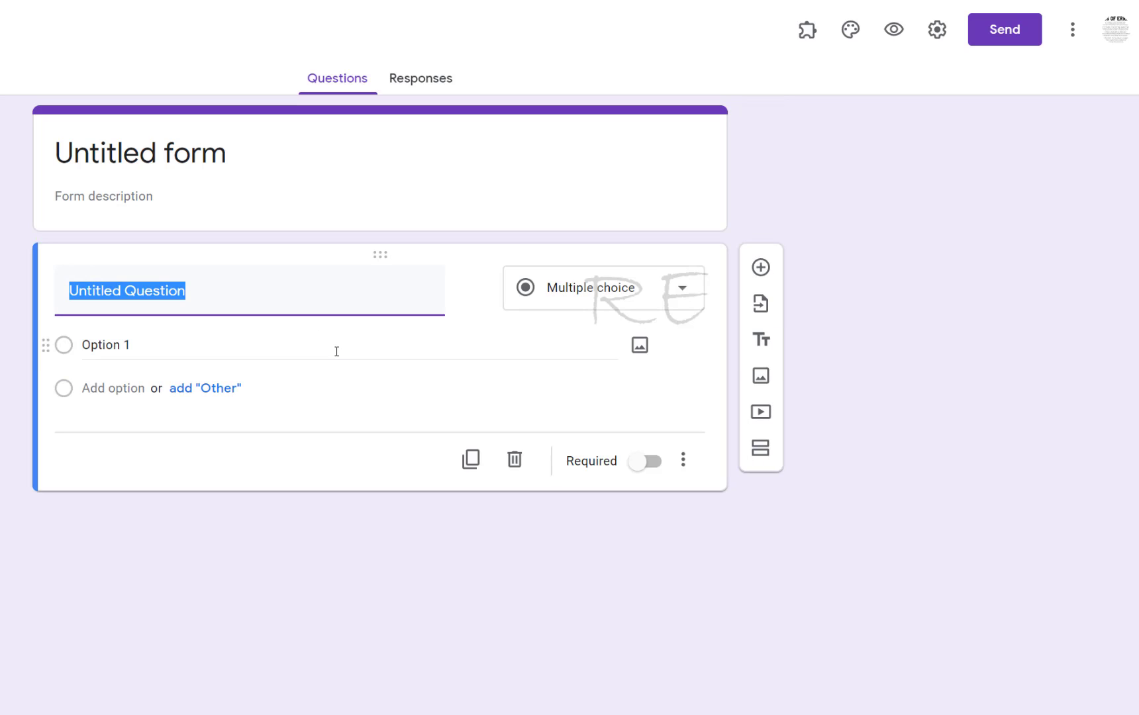
Replace the 'Untitled form' title with 'Quiz #100'.
left_click(227, 154)
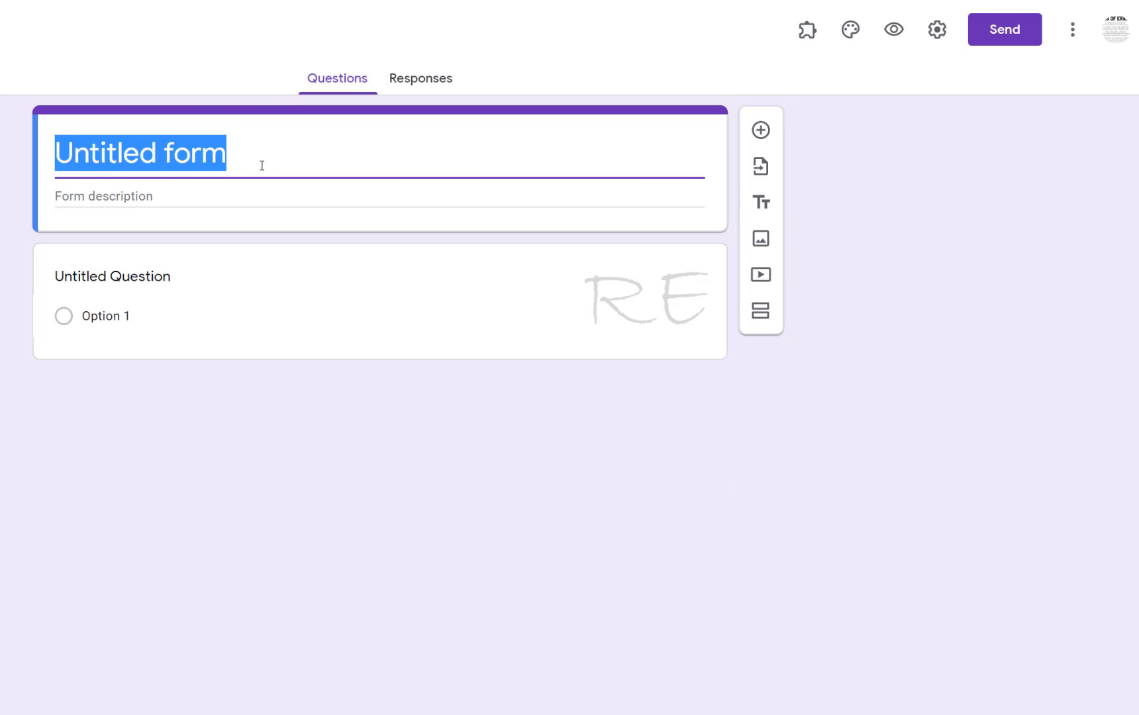
type("Quiz ")
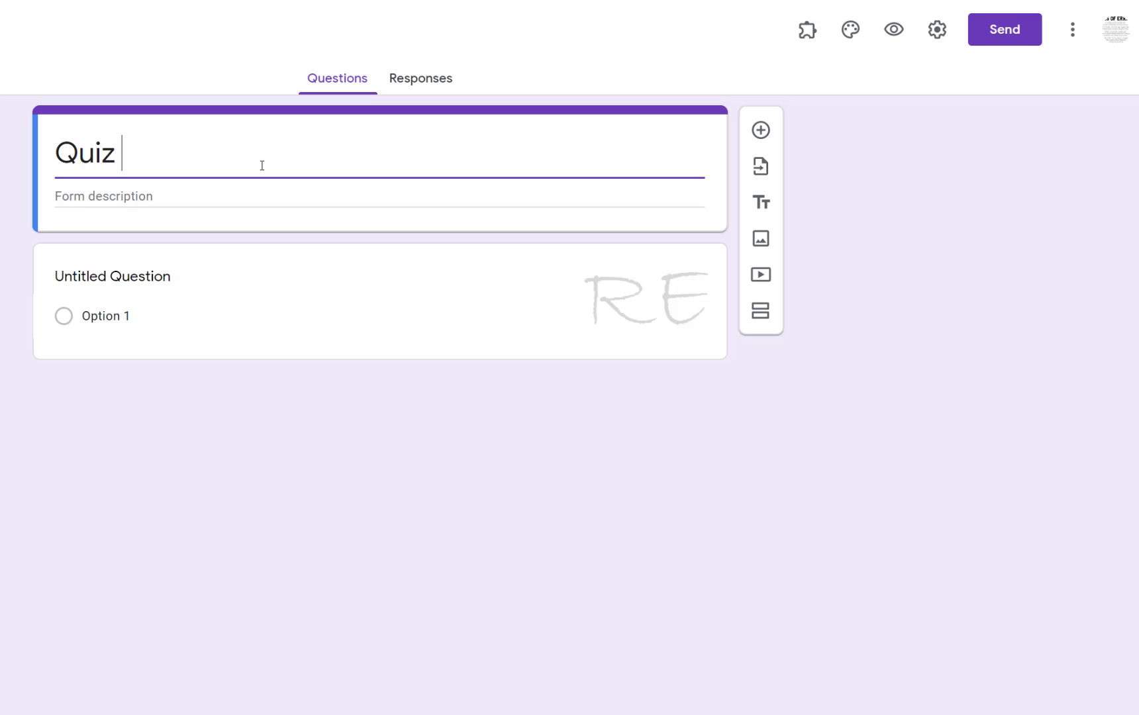
type("#100")
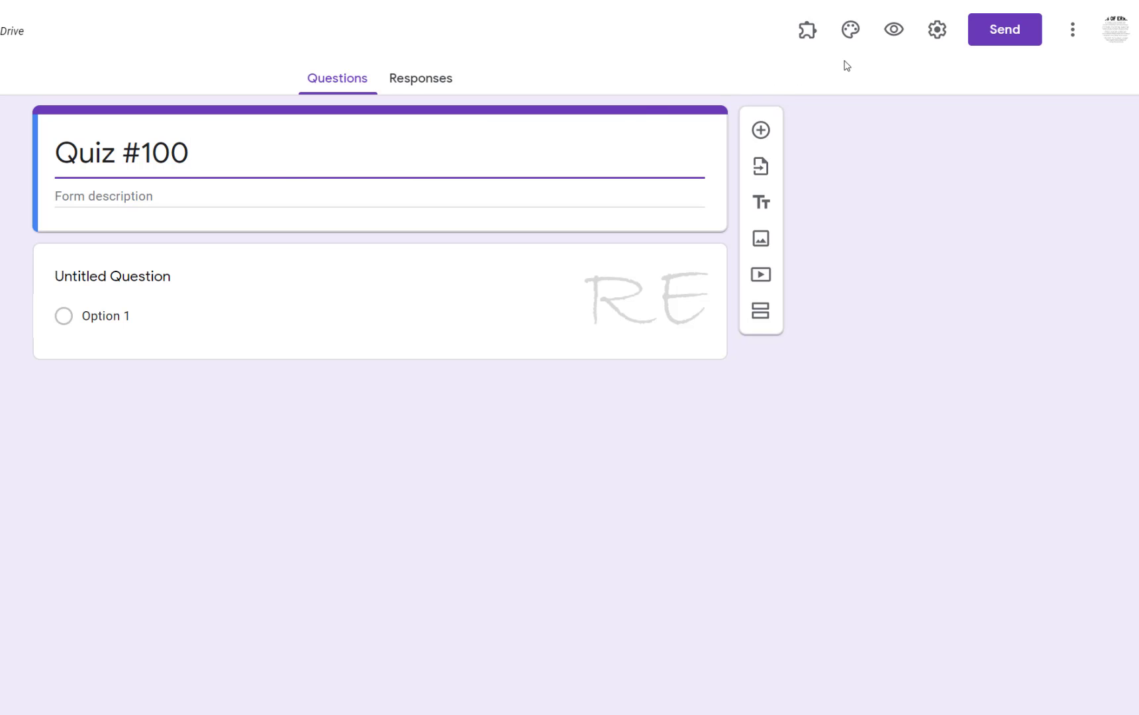
In Settings, turn on email collection, response receipts and the one-response limit.
left_click(937, 30)
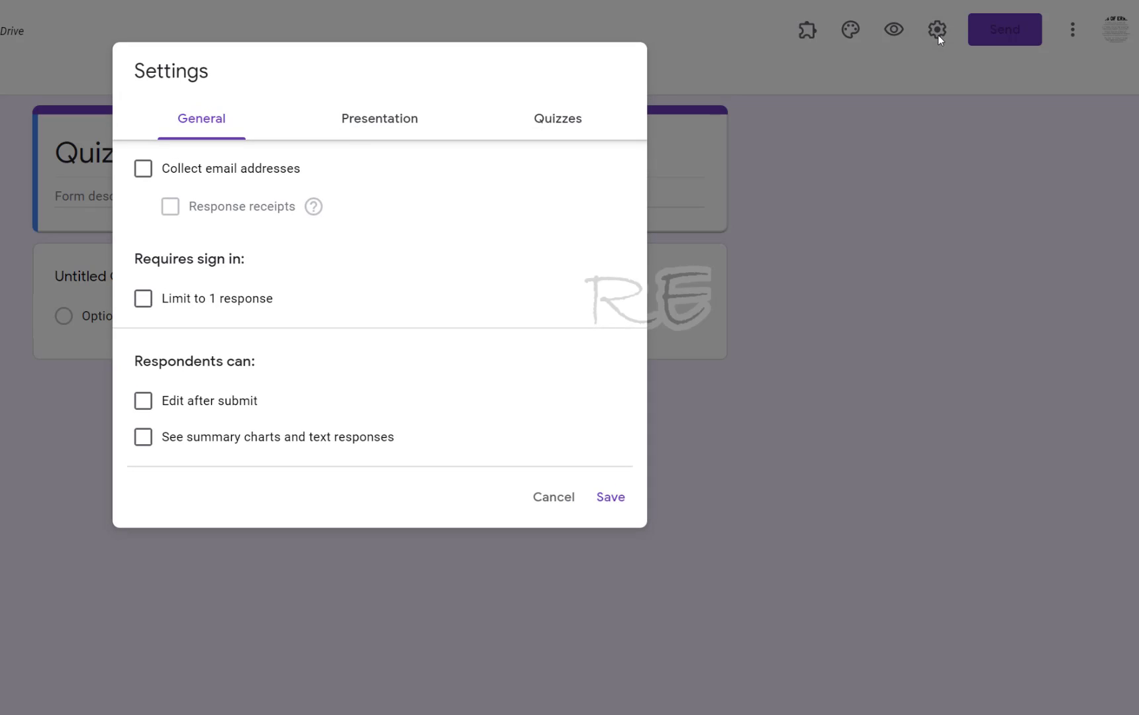
left_click(143, 174)
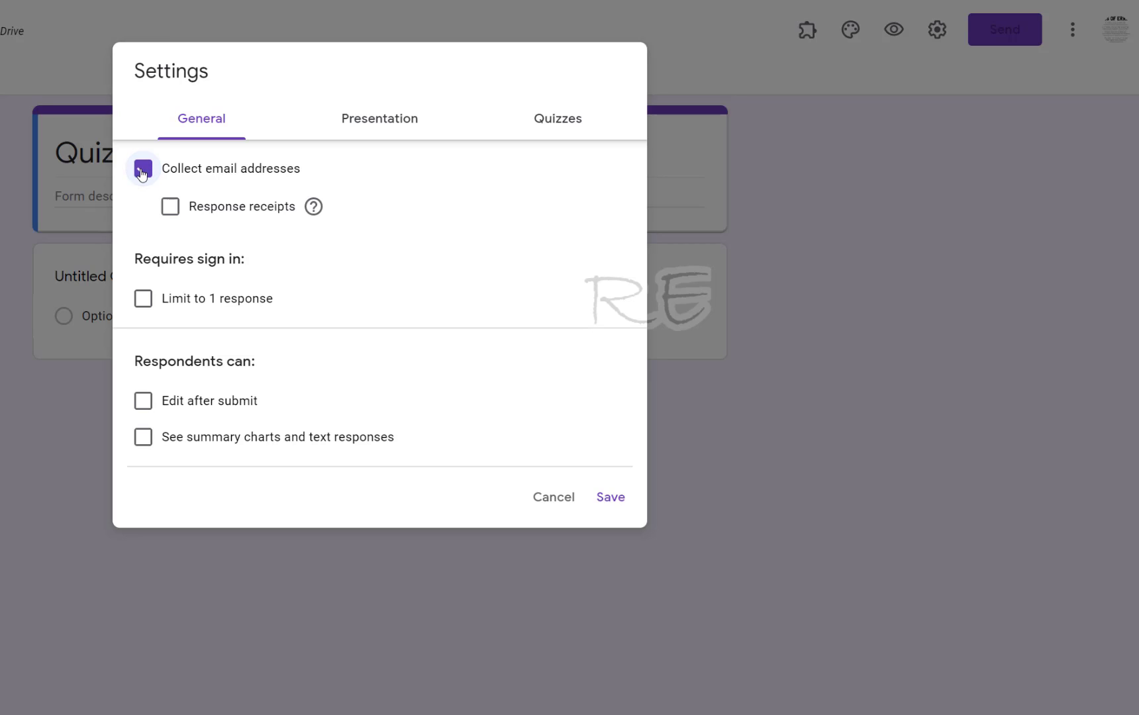
left_click(171, 209)
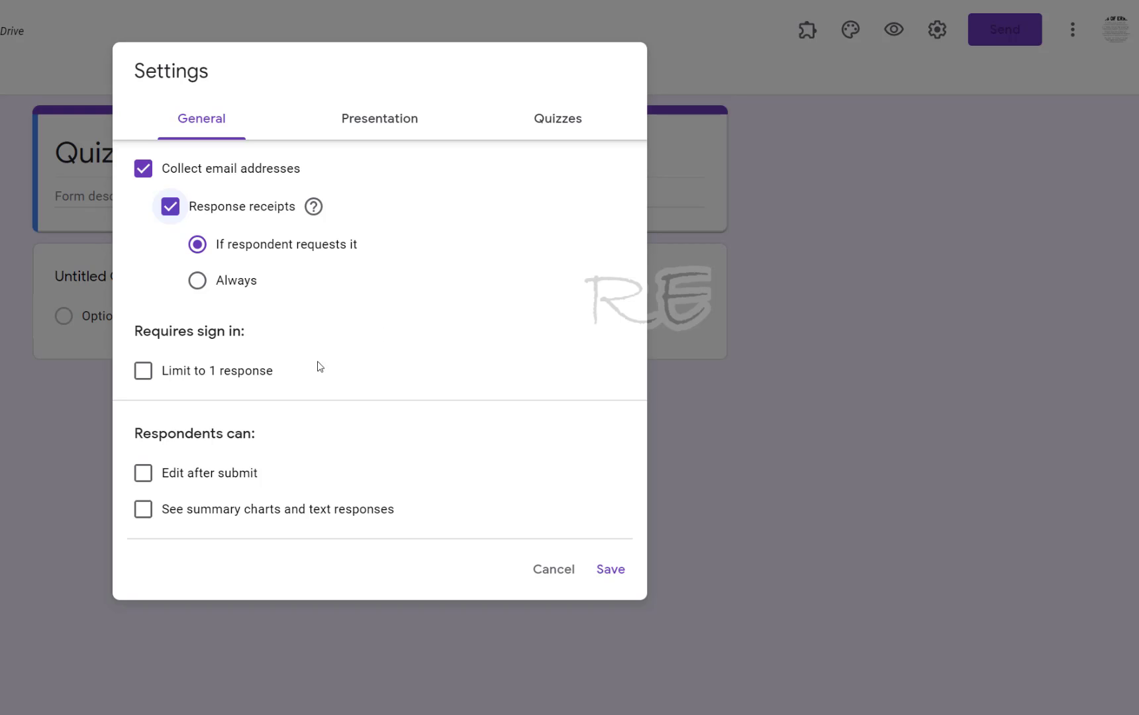
left_click(145, 373)
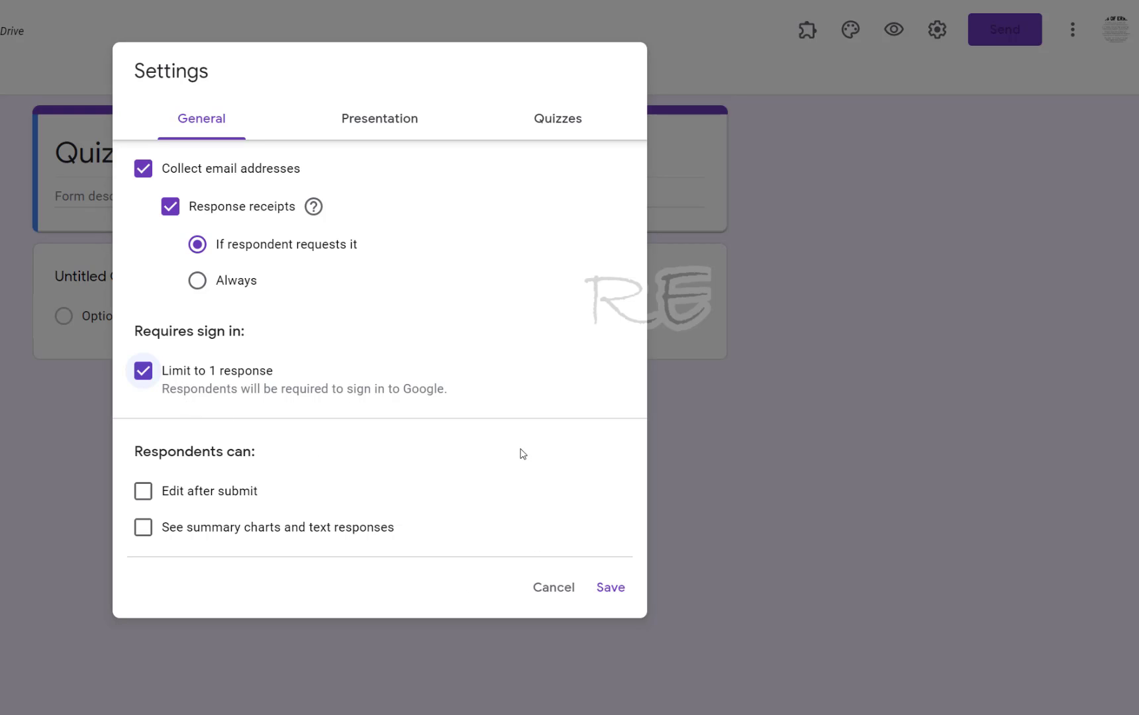
Turn on 'Make this a quiz' and save the settings.
left_click(566, 124)
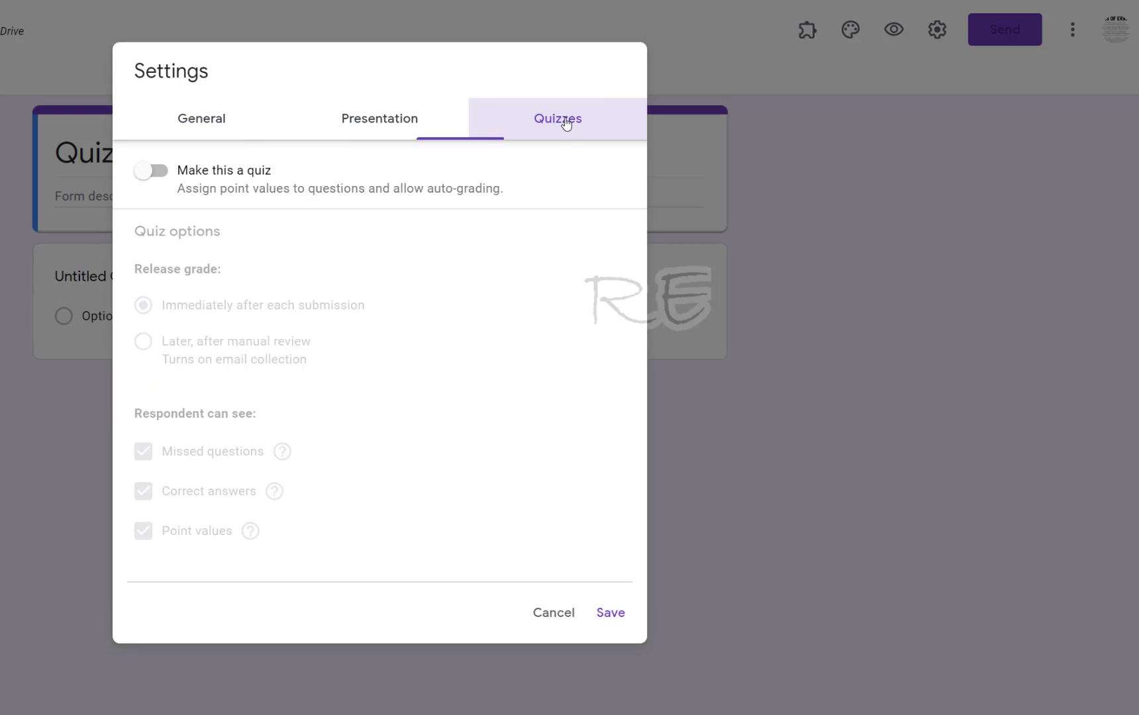
left_click(147, 173)
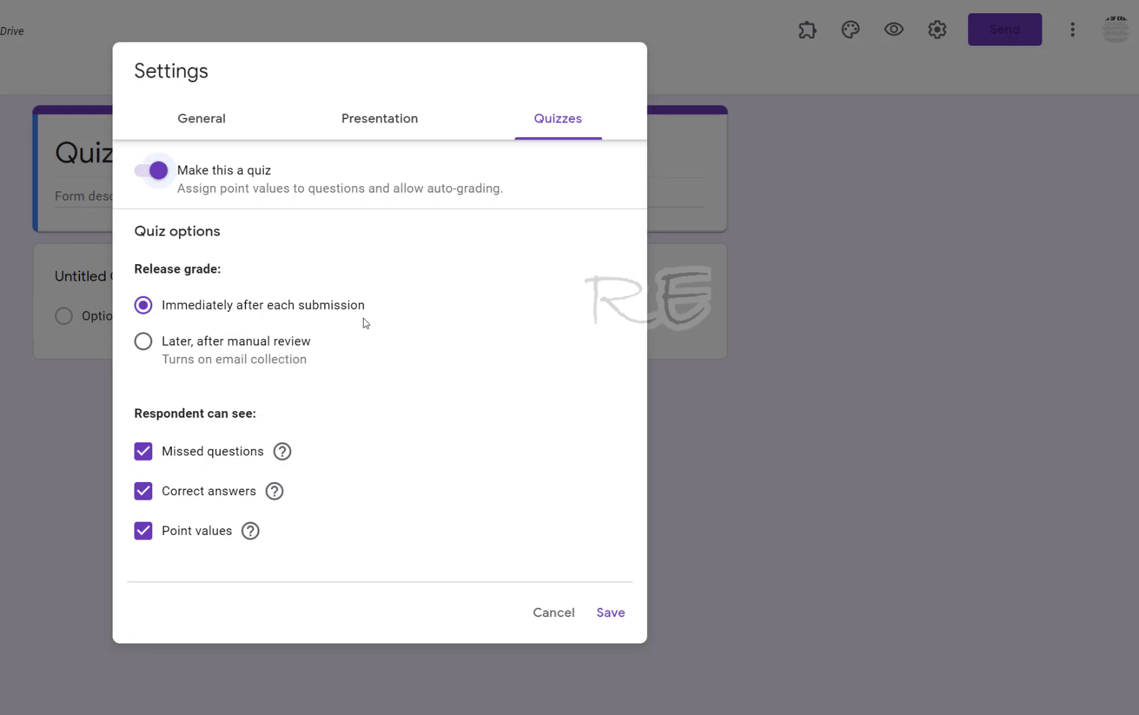
left_click(613, 614)
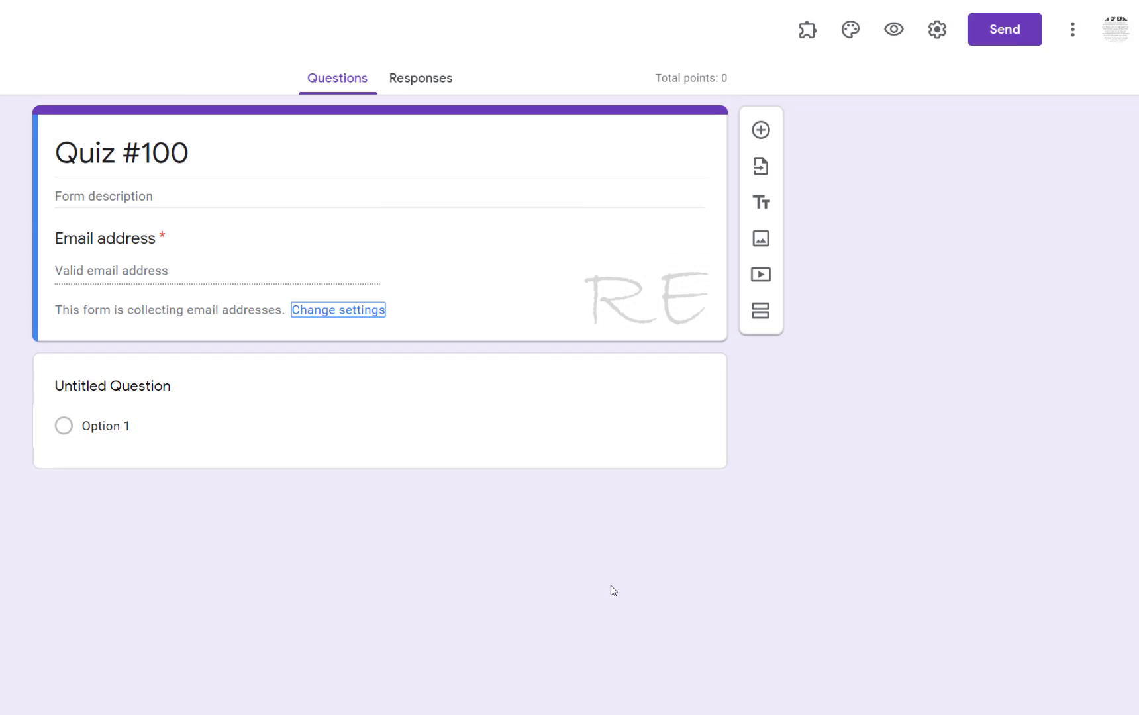
Title the first question 'Egg or Chicken'.
left_click(104, 410)
left_click(121, 408)
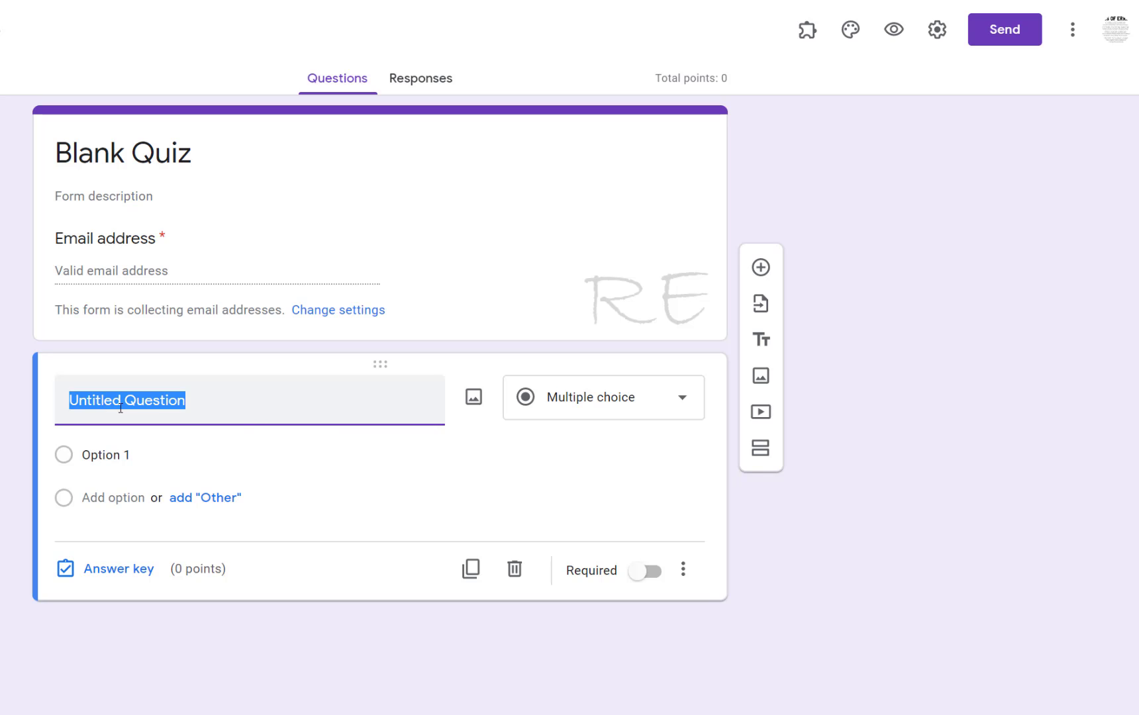
type("E")
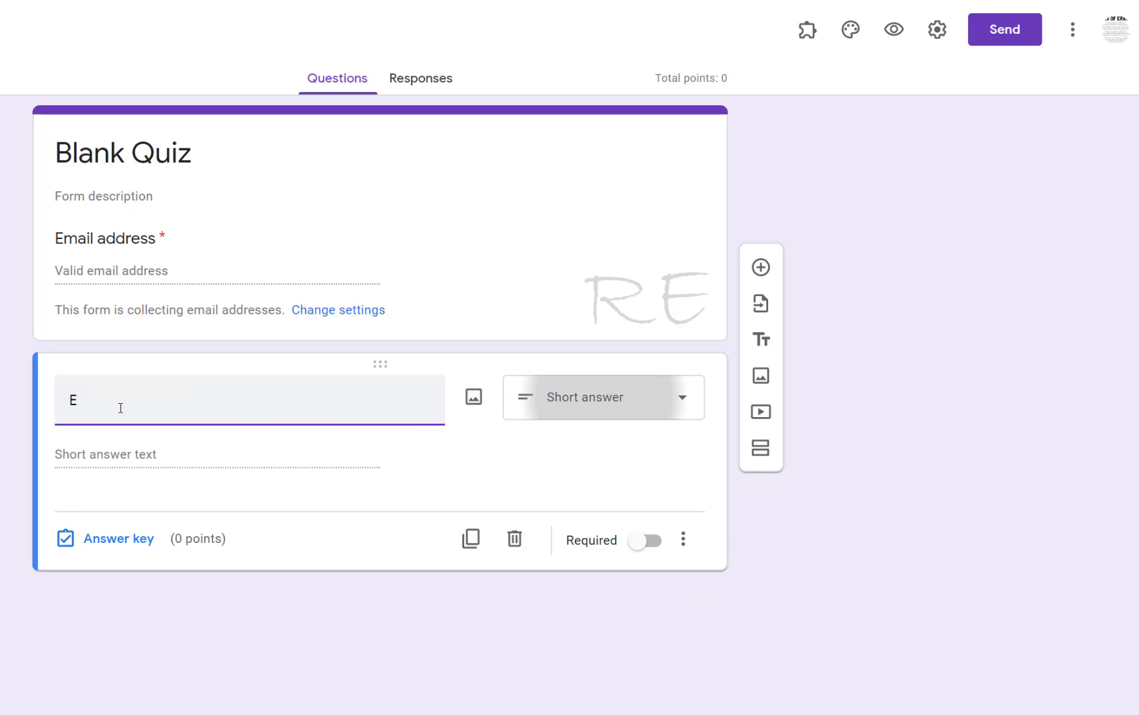
type("gg or C")
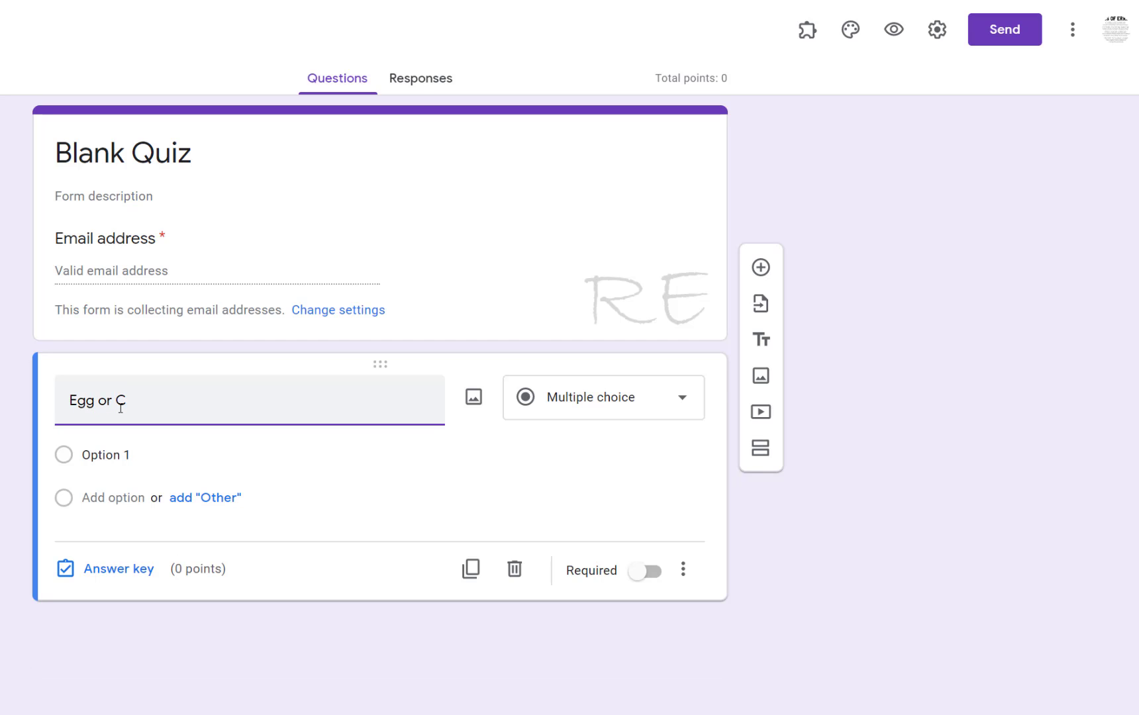
type("hicken")
Give the question the answer choices Egg, Chicken and neither.
left_click(133, 461)
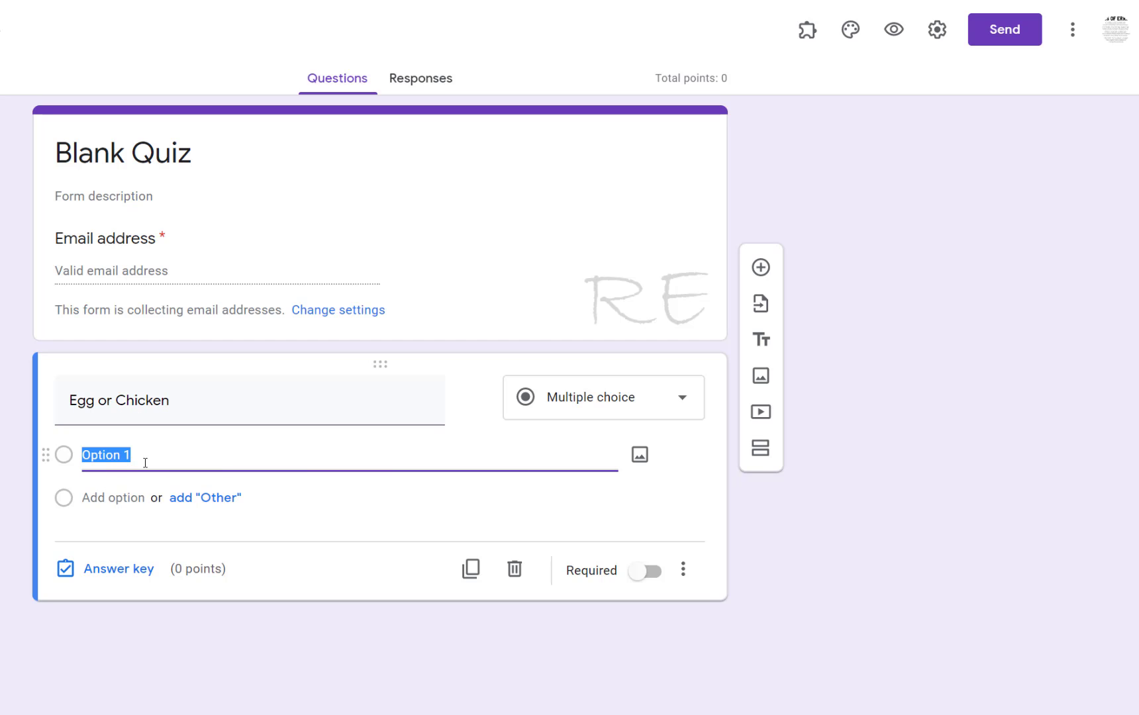
type("Egg")
left_click(88, 498)
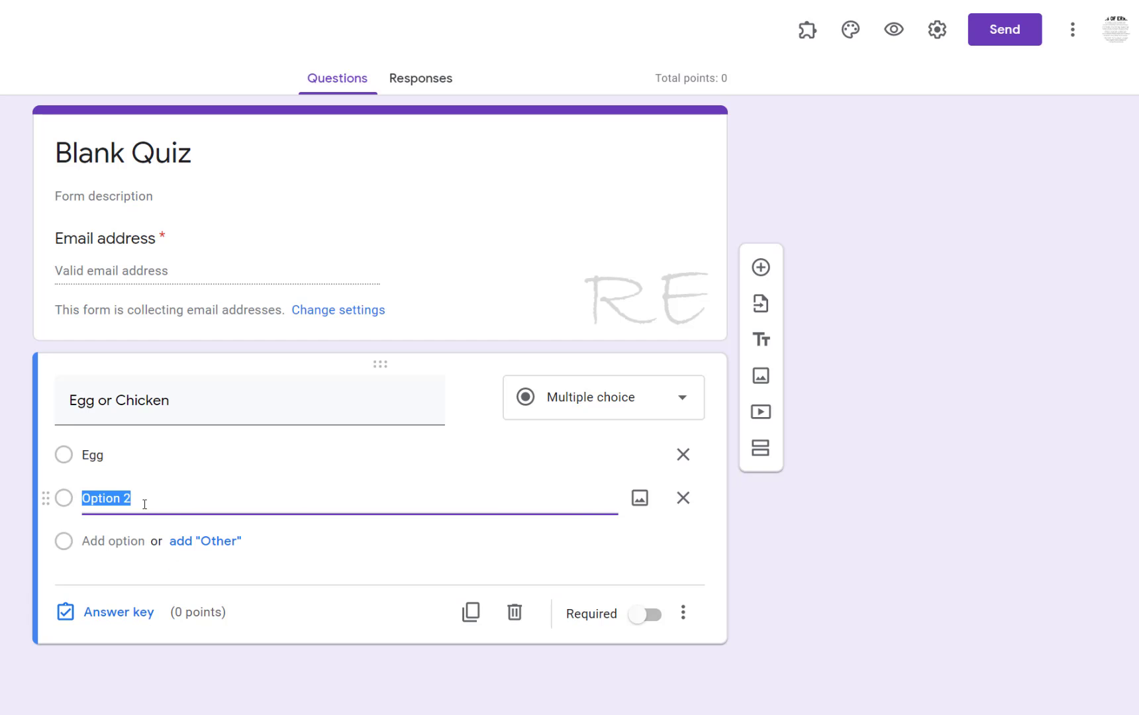
type("Chicken")
left_click(86, 541)
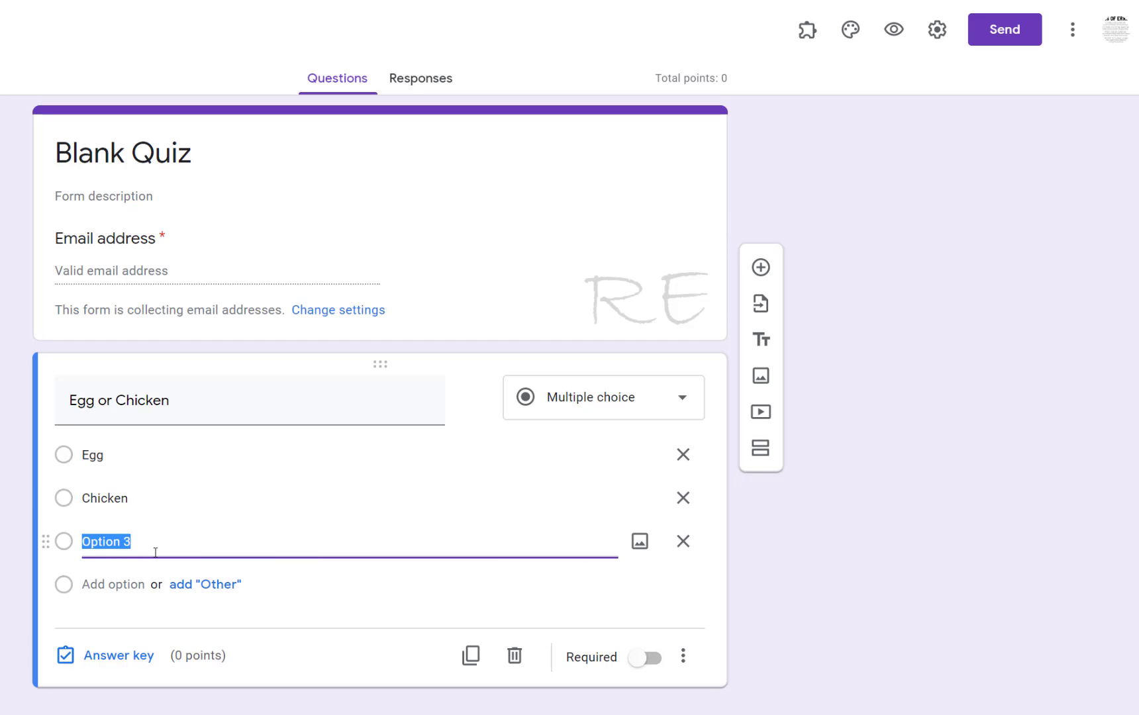
type("neither")
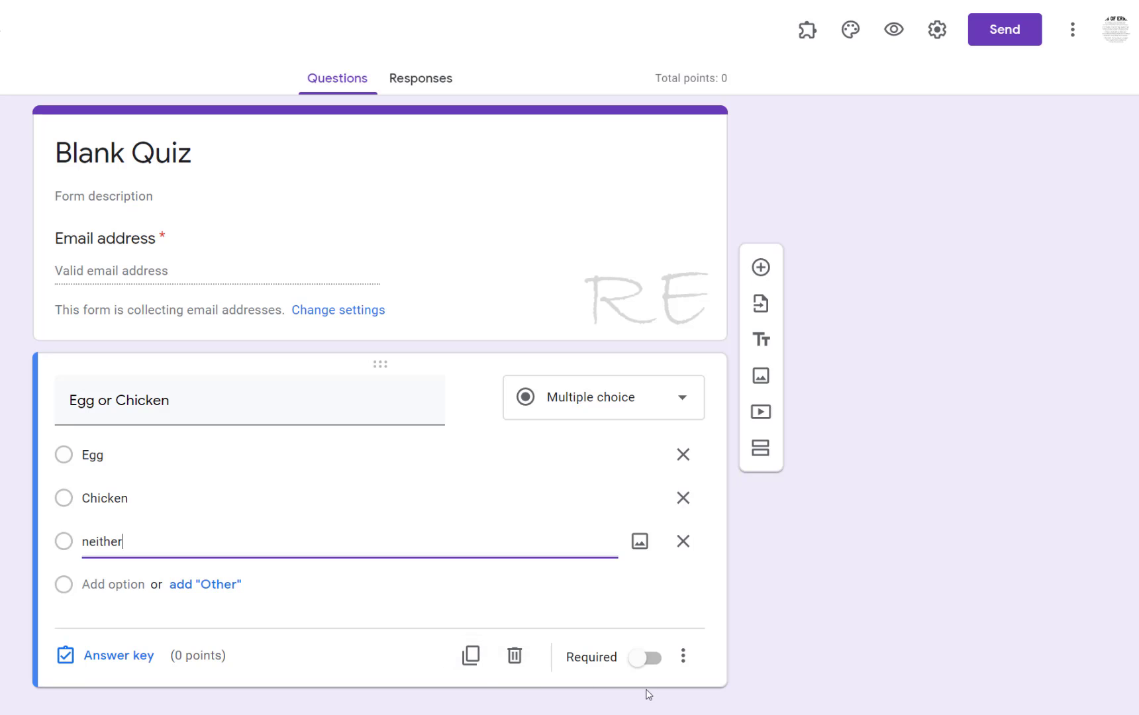
In the answer key, mark 'neither' as correct and change the points from 0 to 3.
left_click(65, 655)
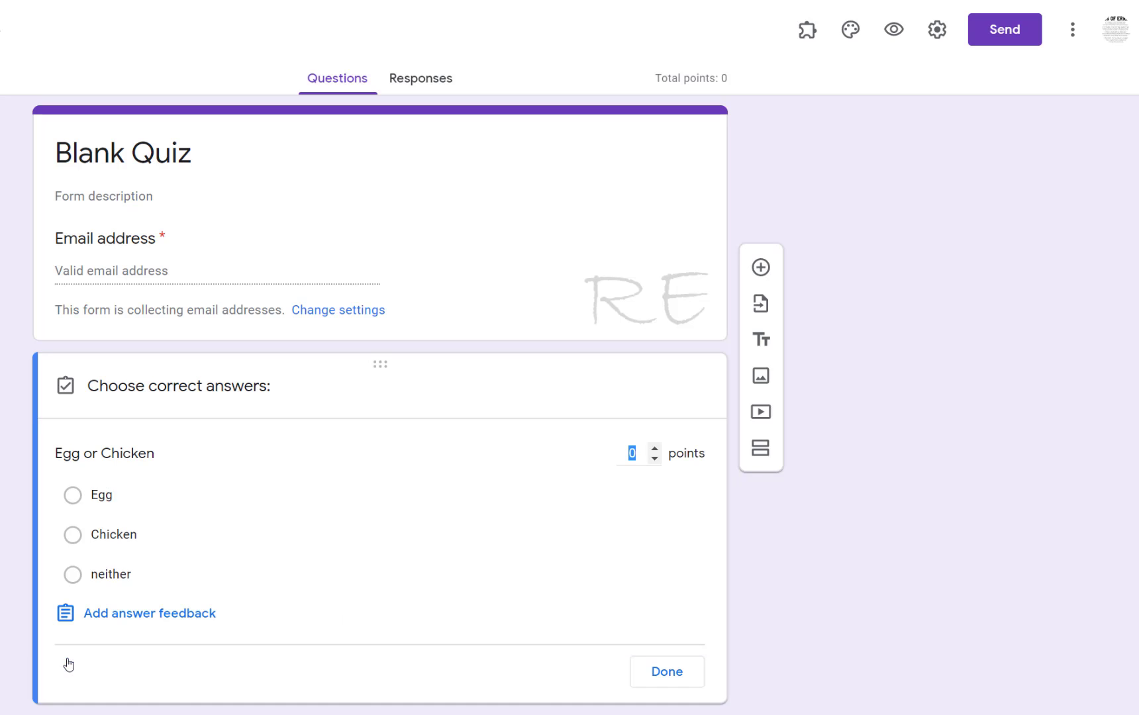
left_click(73, 576)
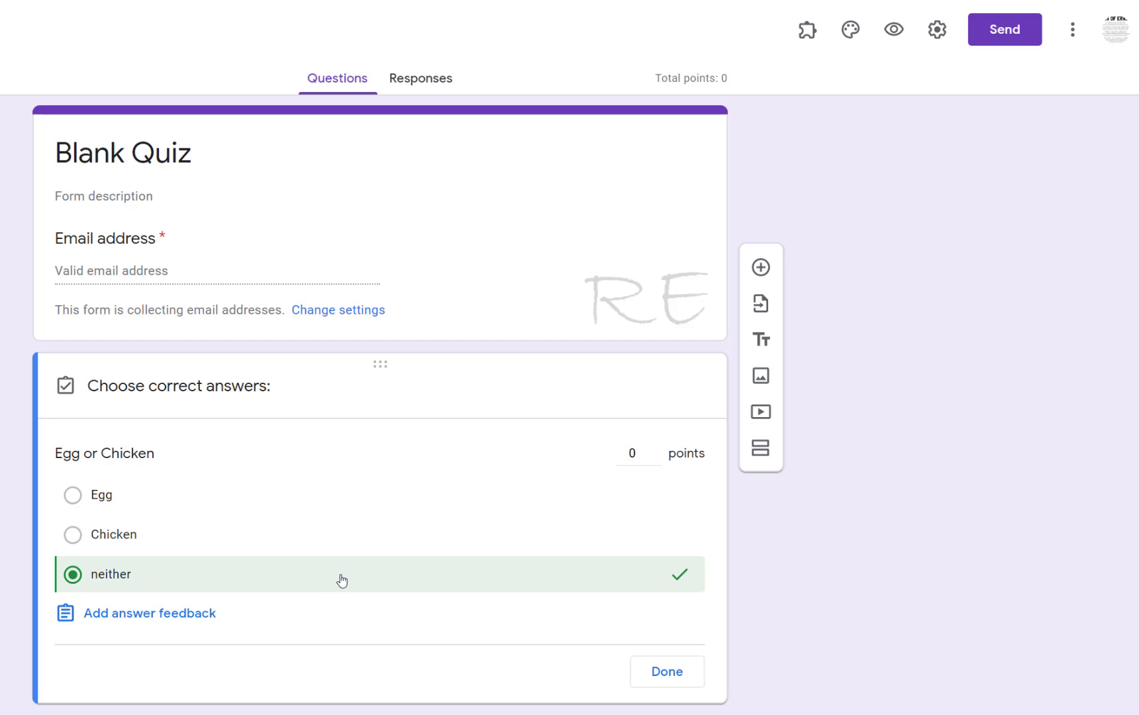
left_click(655, 463)
key("BackSpace")
type("3")
left_click(667, 673)
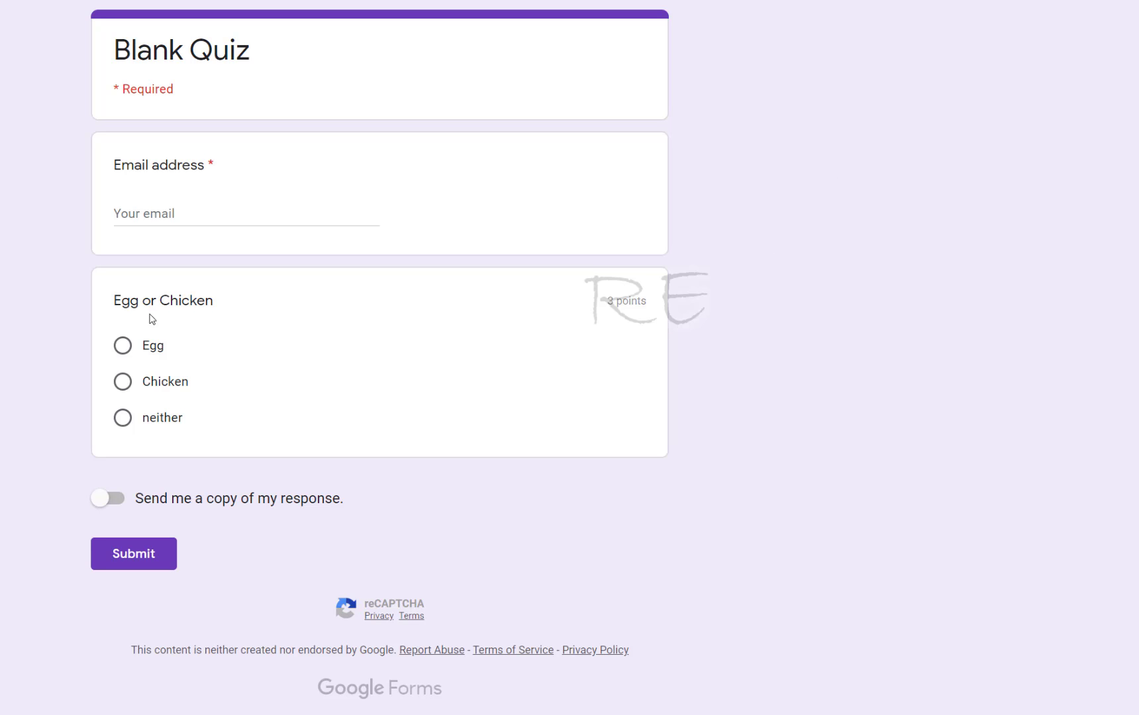
In the preview, autofill the email field with a saved address and select 'neither'.
left_click(124, 209)
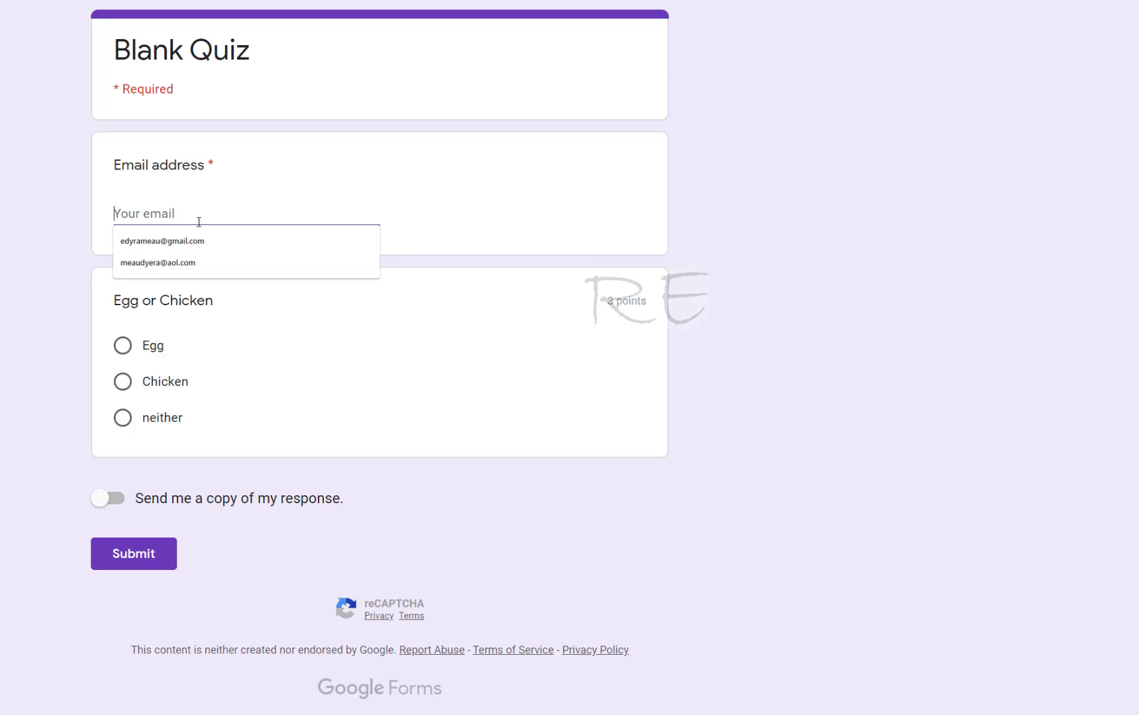
left_click(161, 262)
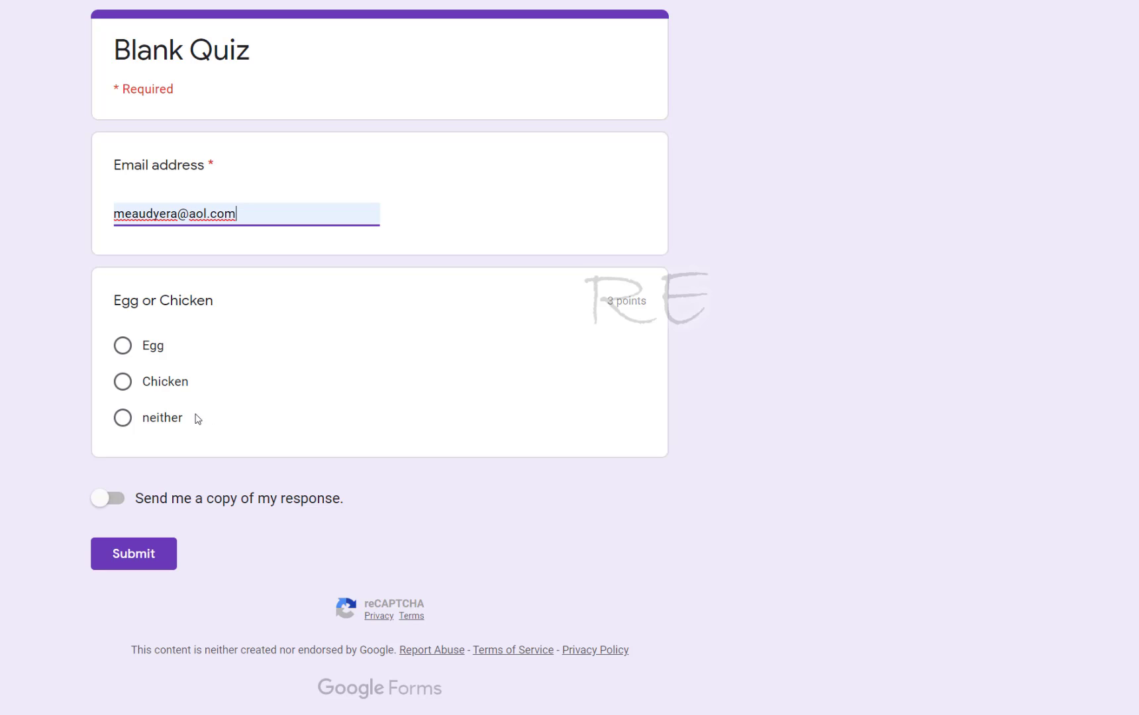
left_click(124, 422)
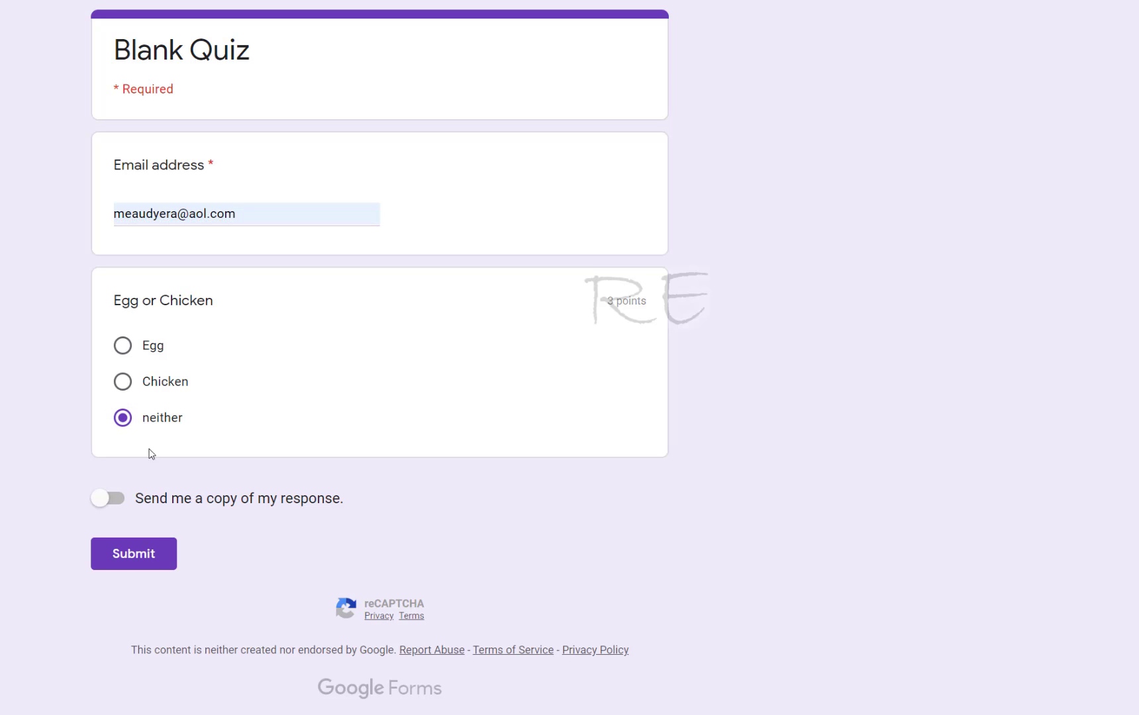
Submit the test response, check its 3/3 score, and return to the confirmation tab.
left_click(149, 562)
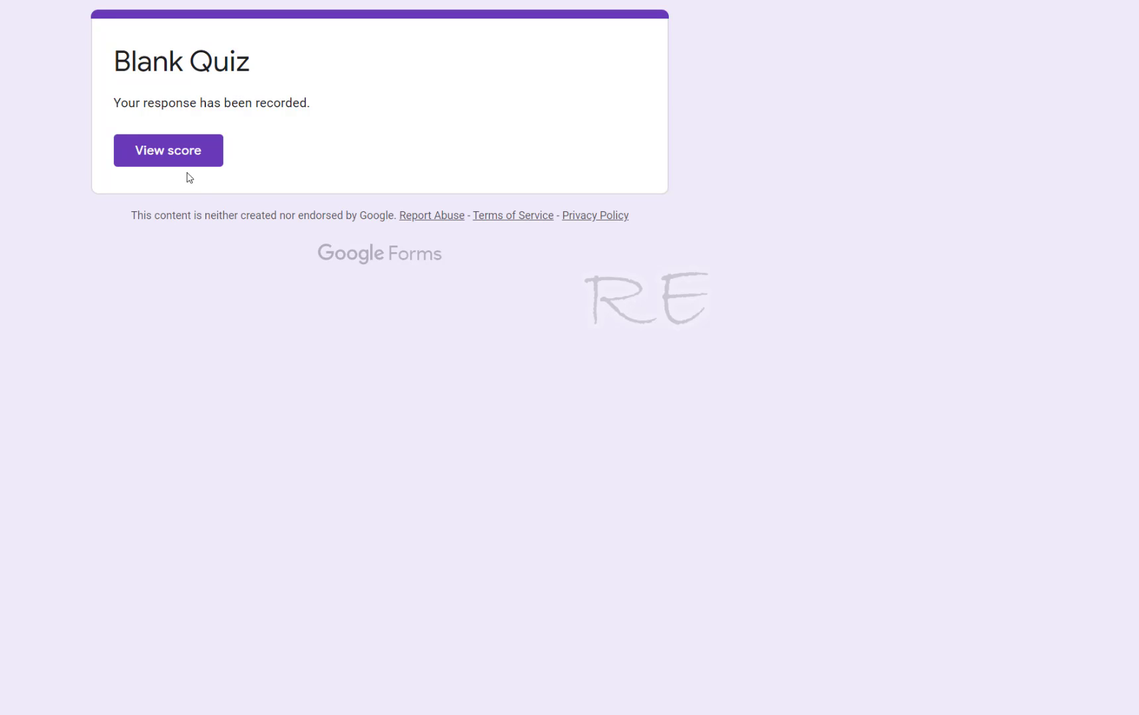
left_click(173, 153)
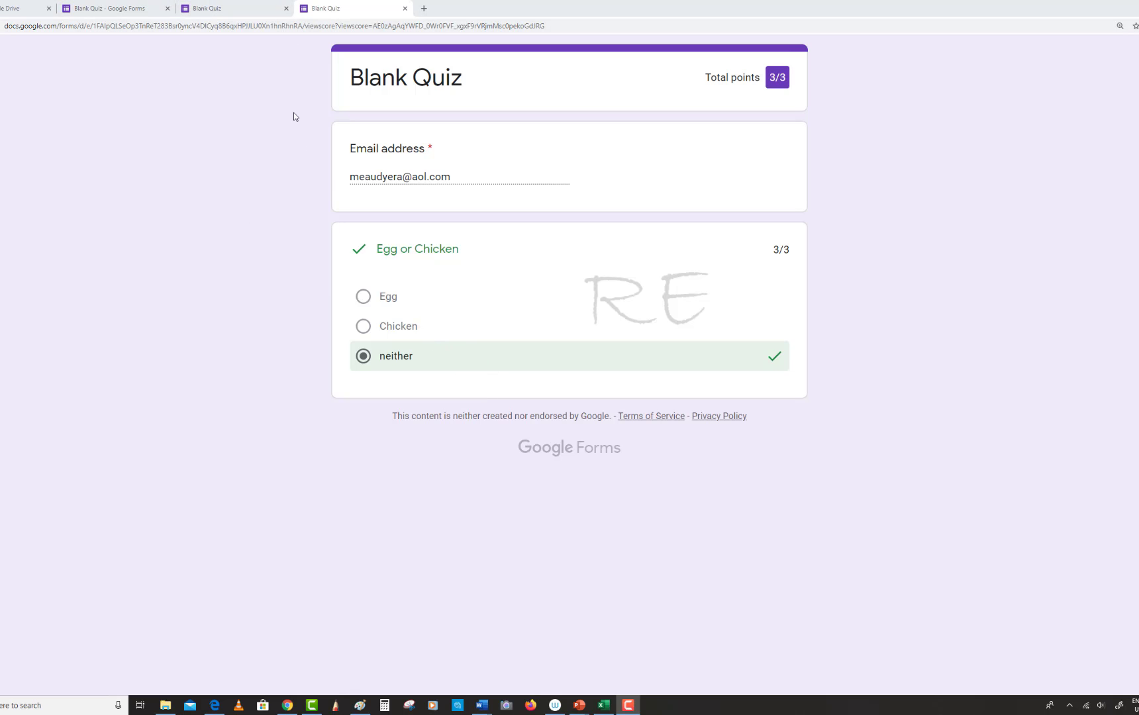
left_click(219, 9)
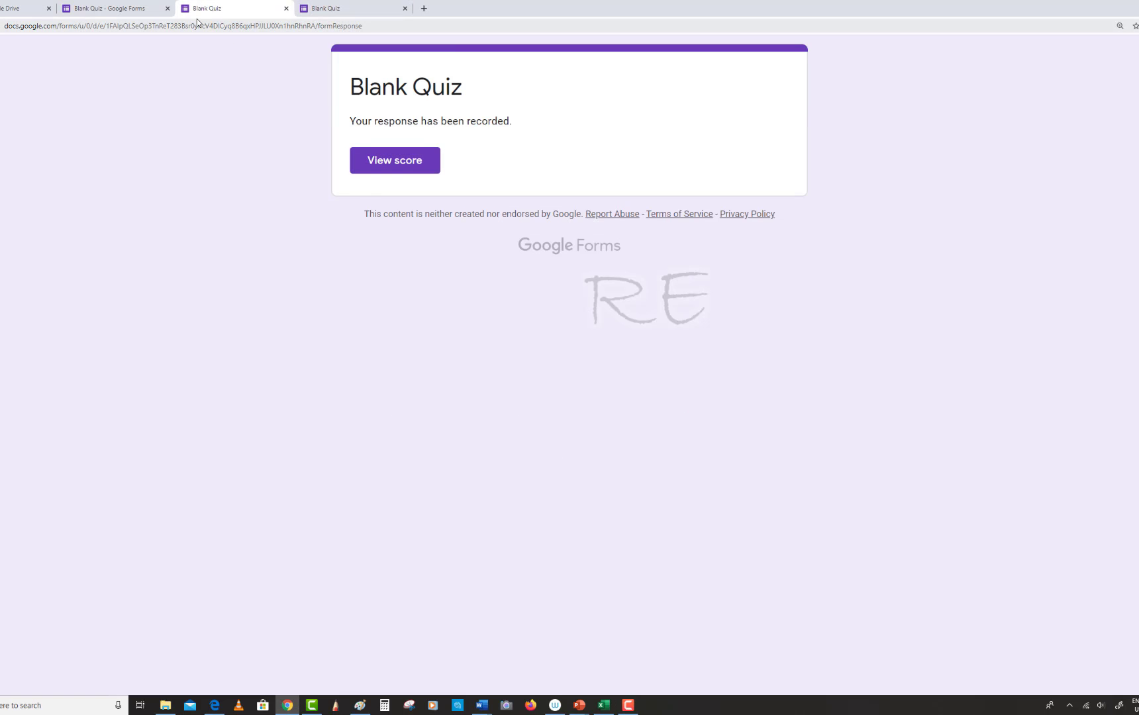
In the form editor's Responses tab, review the summary: 1 response averaging 3/3 points.
left_click(143, 10)
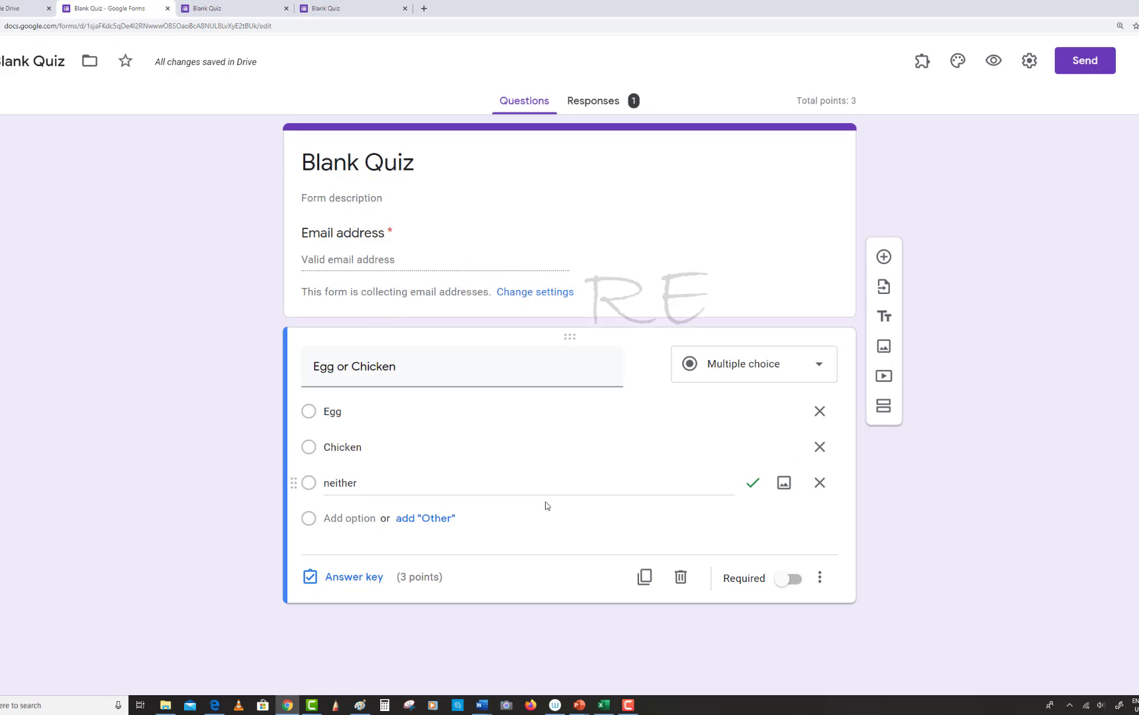
left_click(605, 108)
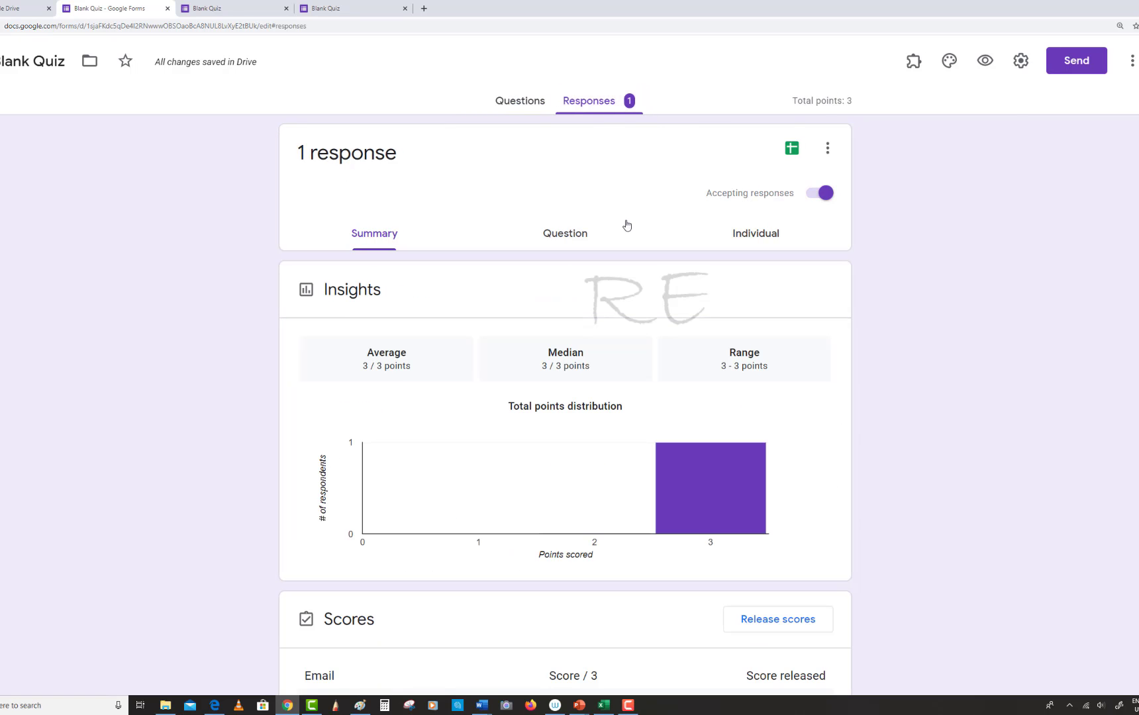
scroll(604, 242, "down", 2)
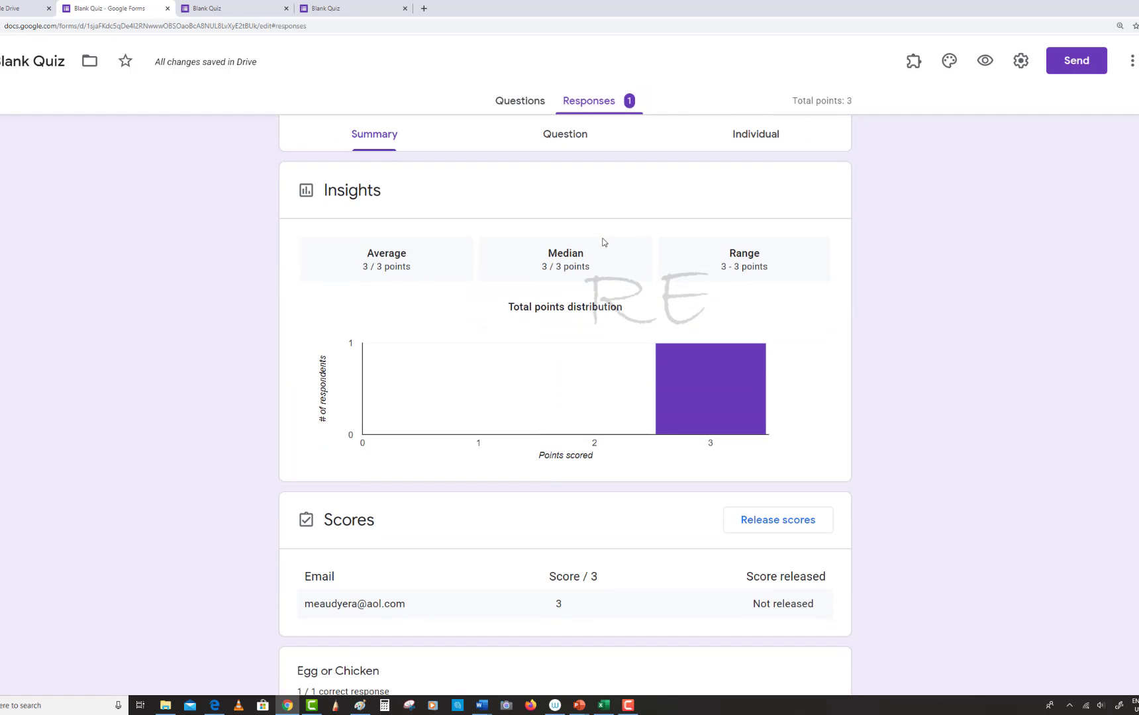
scroll(604, 242, "down", 1)
scroll(400, 182, "up", 1)
scroll(642, 306, "down", 2)
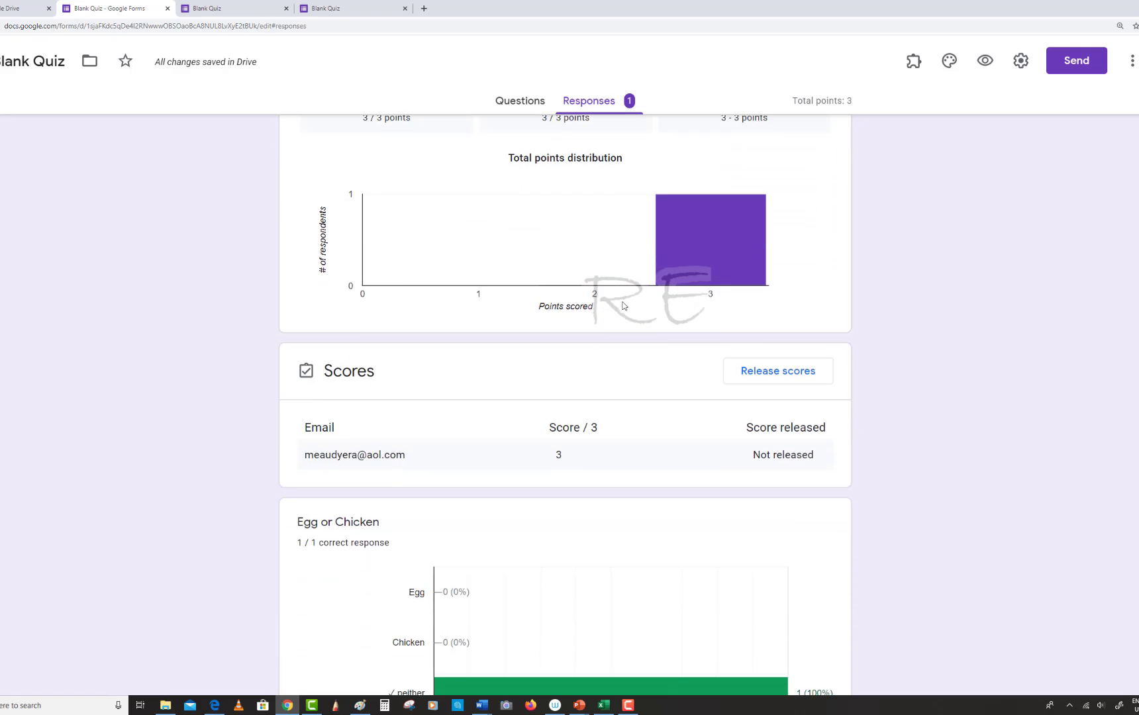
scroll(623, 306, "down", 2)
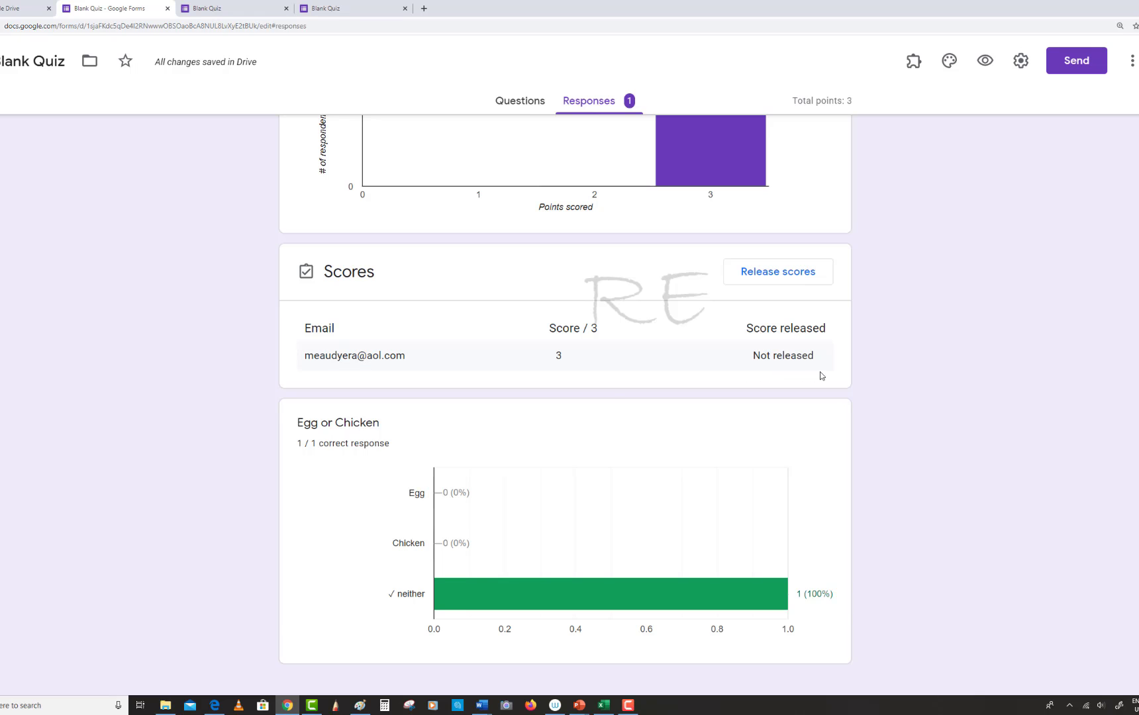
scroll(821, 376, "up", 1)
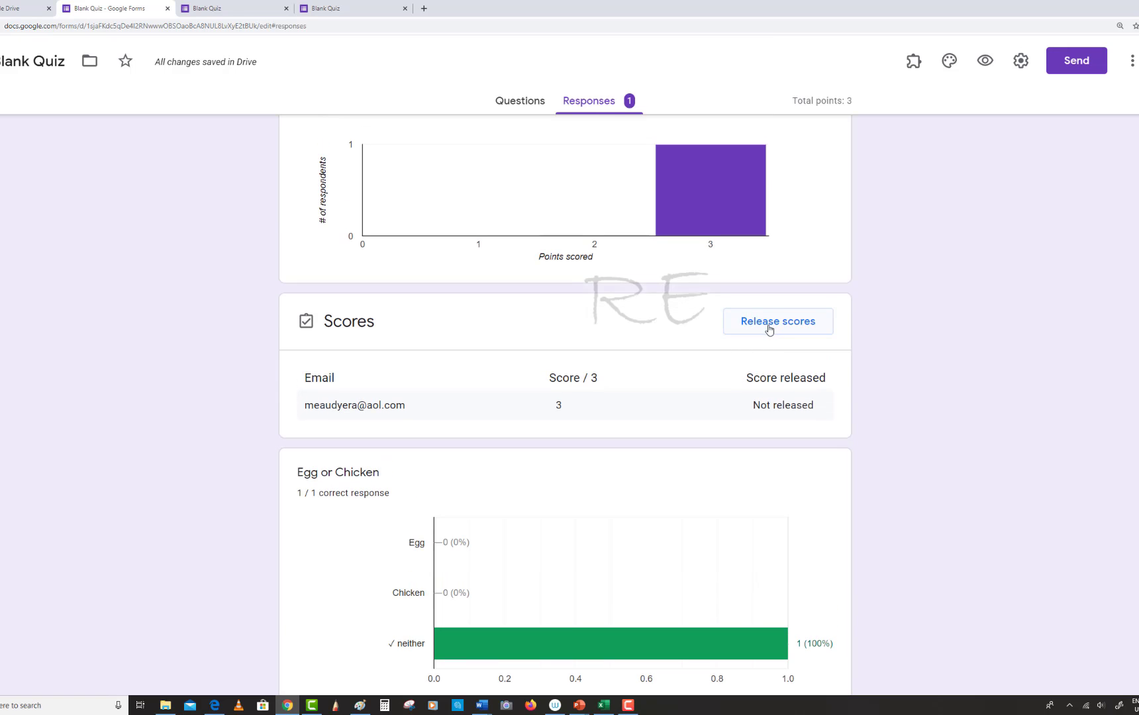
scroll(769, 328, "up", 4)
scroll(767, 331, "up", 1)
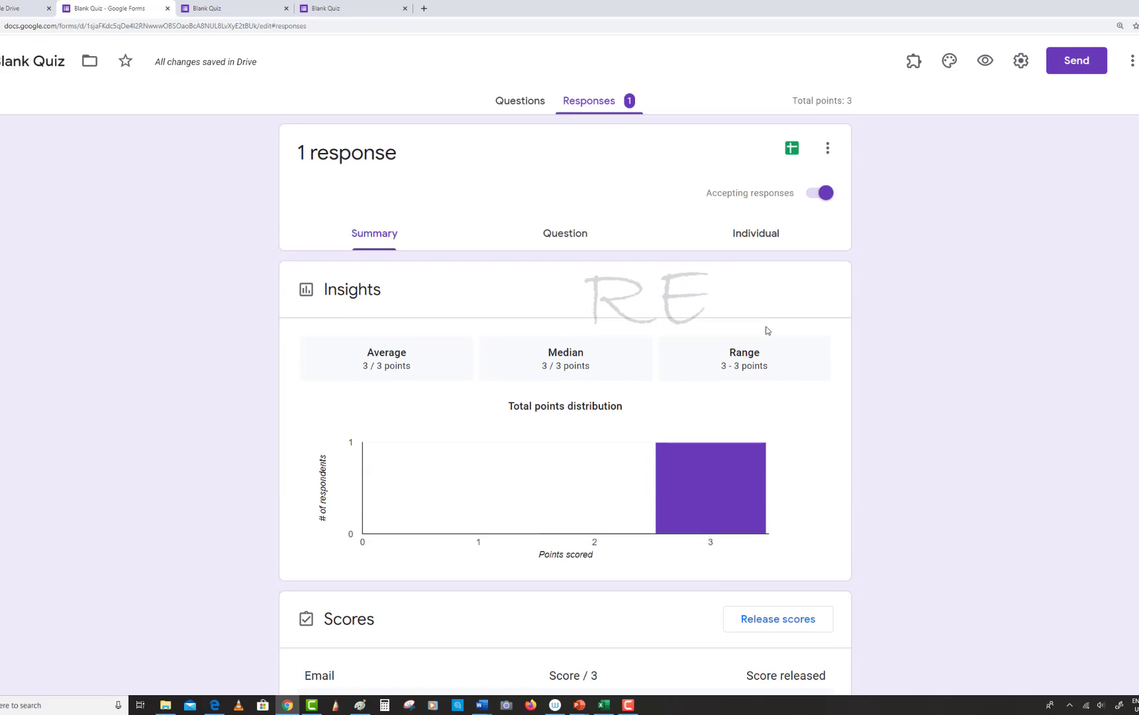
Review the single submission in the Individual responses view.
left_click(756, 243)
scroll(765, 285, "down", 2)
scroll(765, 286, "down", 1)
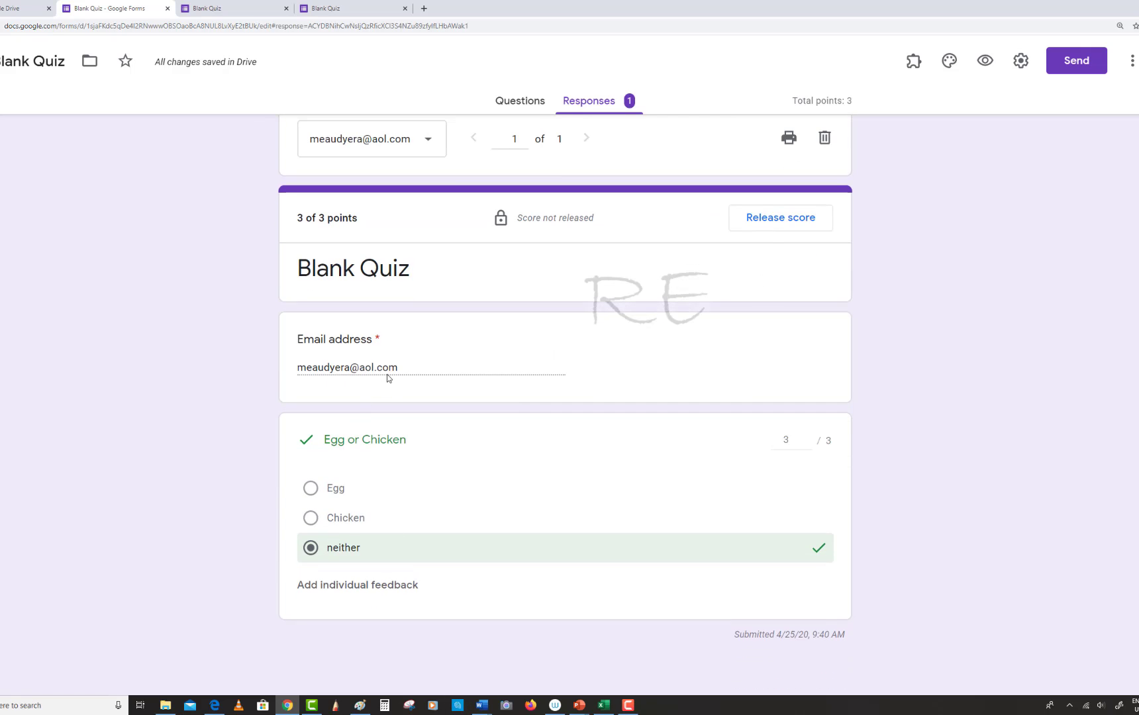
scroll(387, 374, "up", 3)
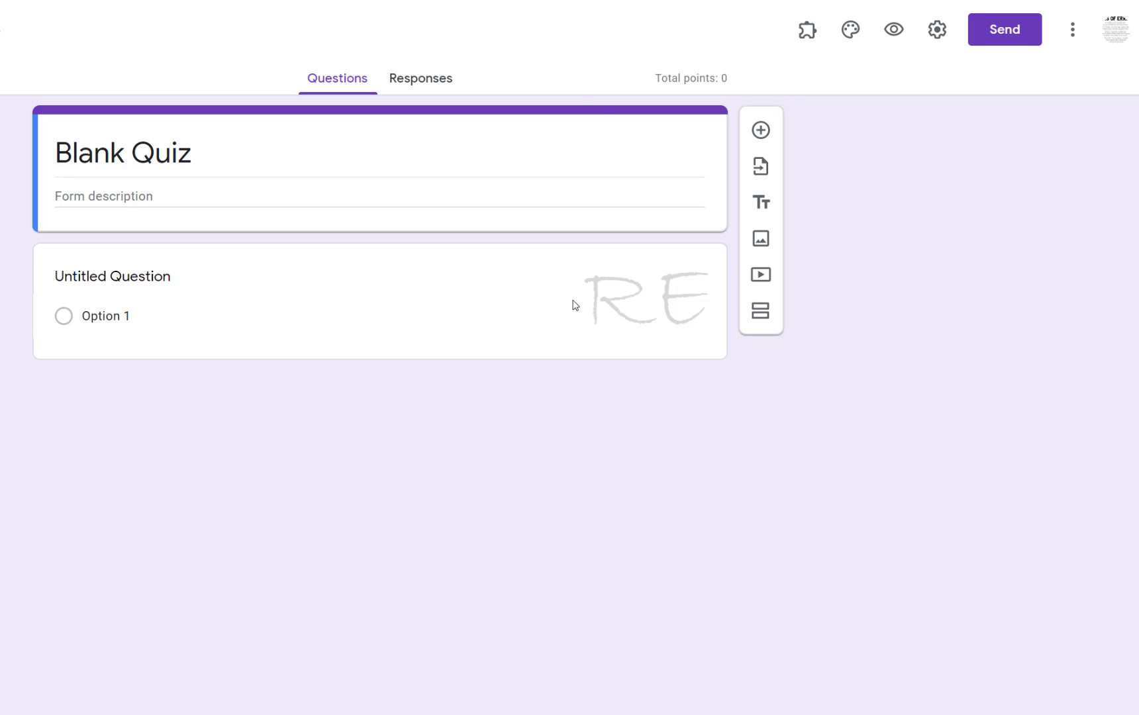
Change the new quiz's 'Blank Quiz' title to 'Quiz #2'.
left_click(192, 152)
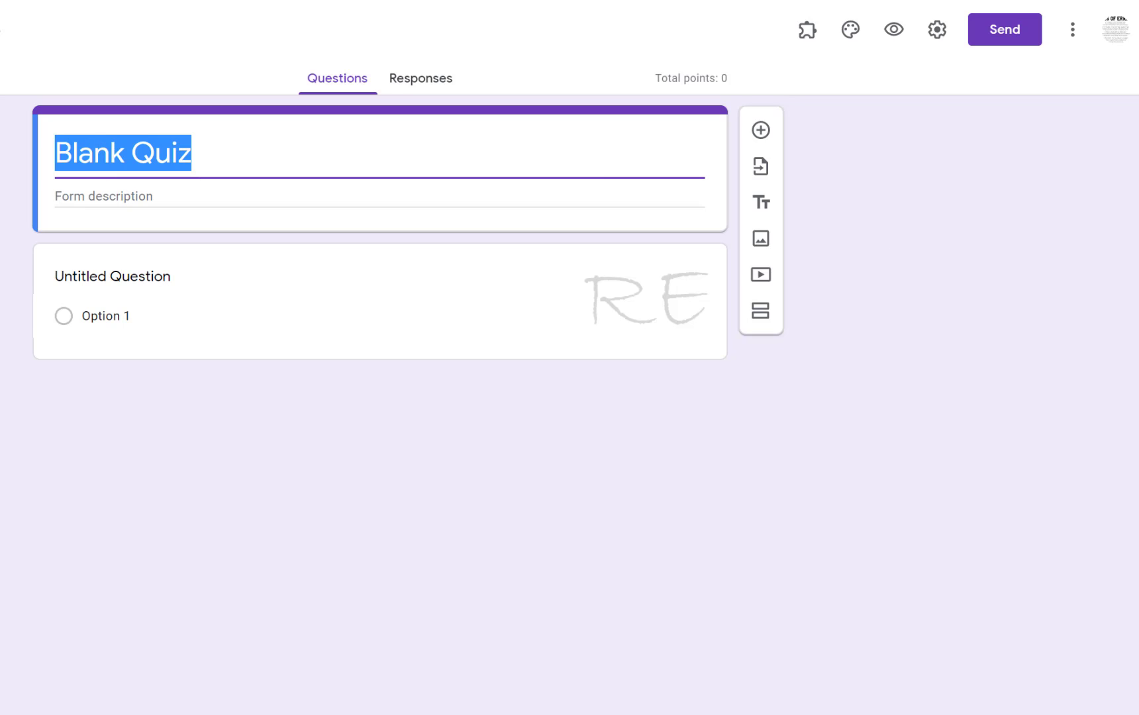
type("Quiz ")
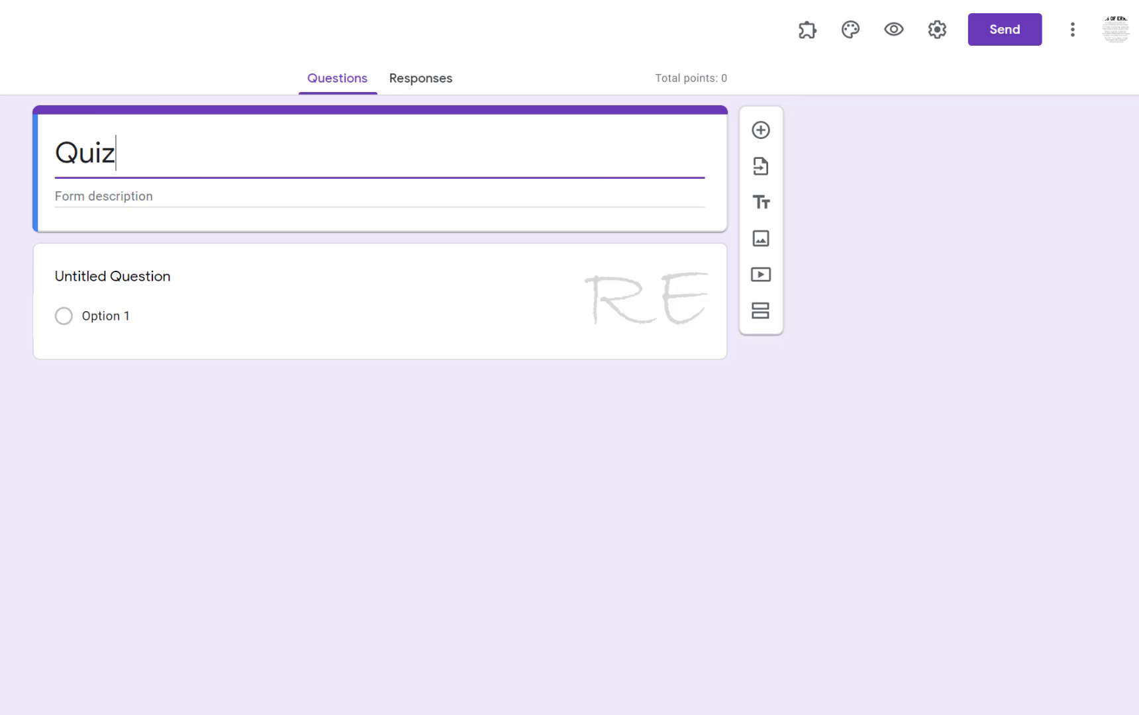
type("#2")
In Quiz #2 settings, turn on 'Limit to 1 response', keep email collection off, and save.
left_click(937, 30)
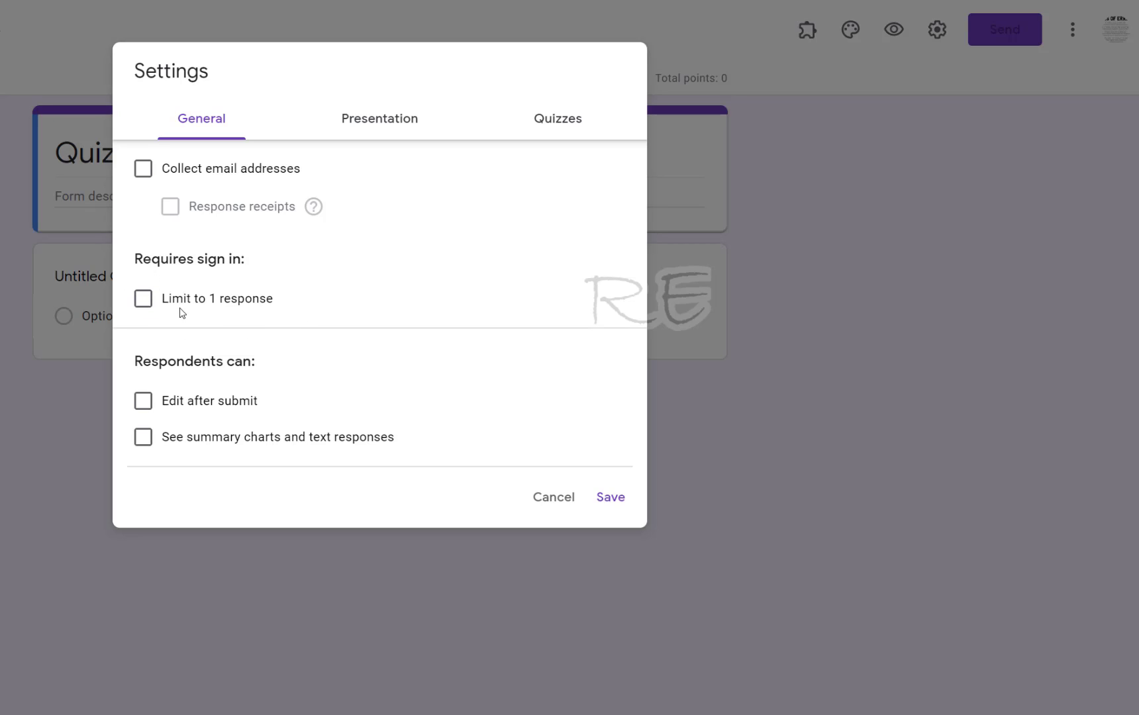
left_click(143, 304)
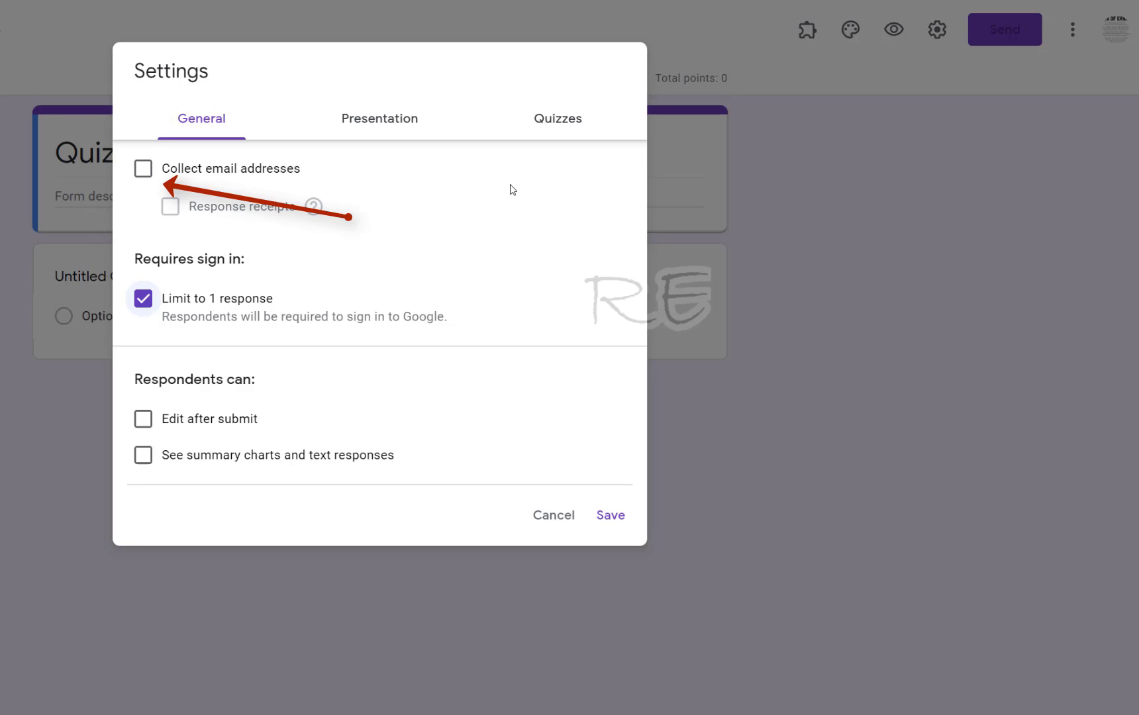
left_click(559, 123)
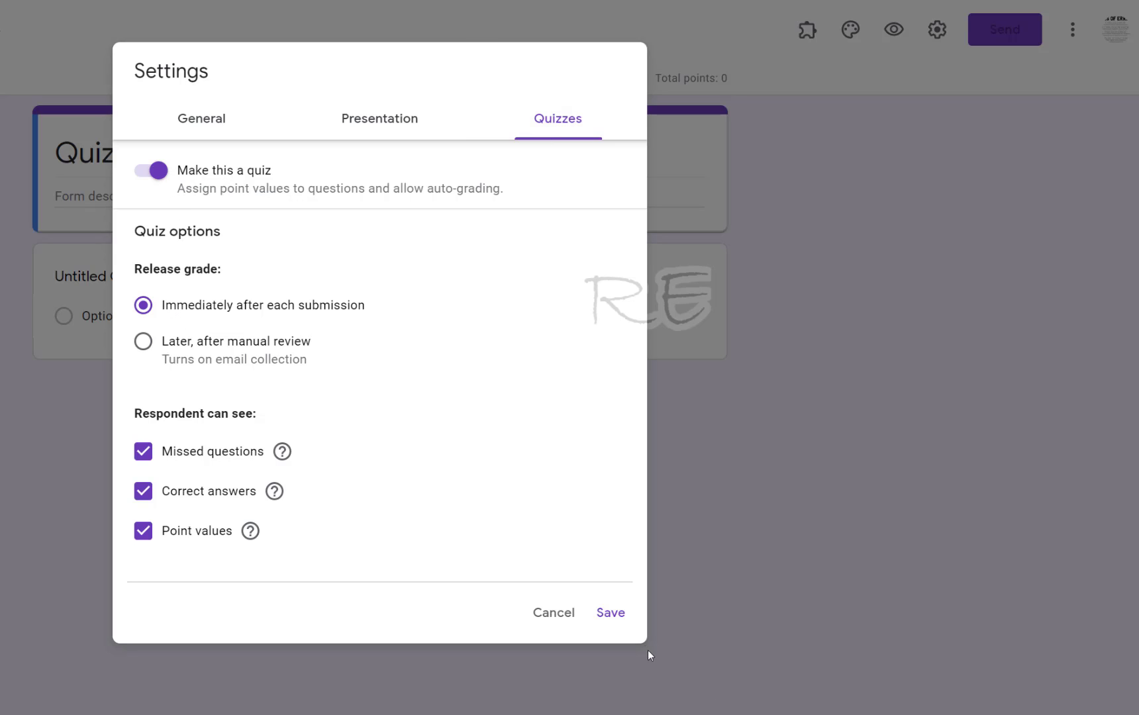
left_click(620, 615)
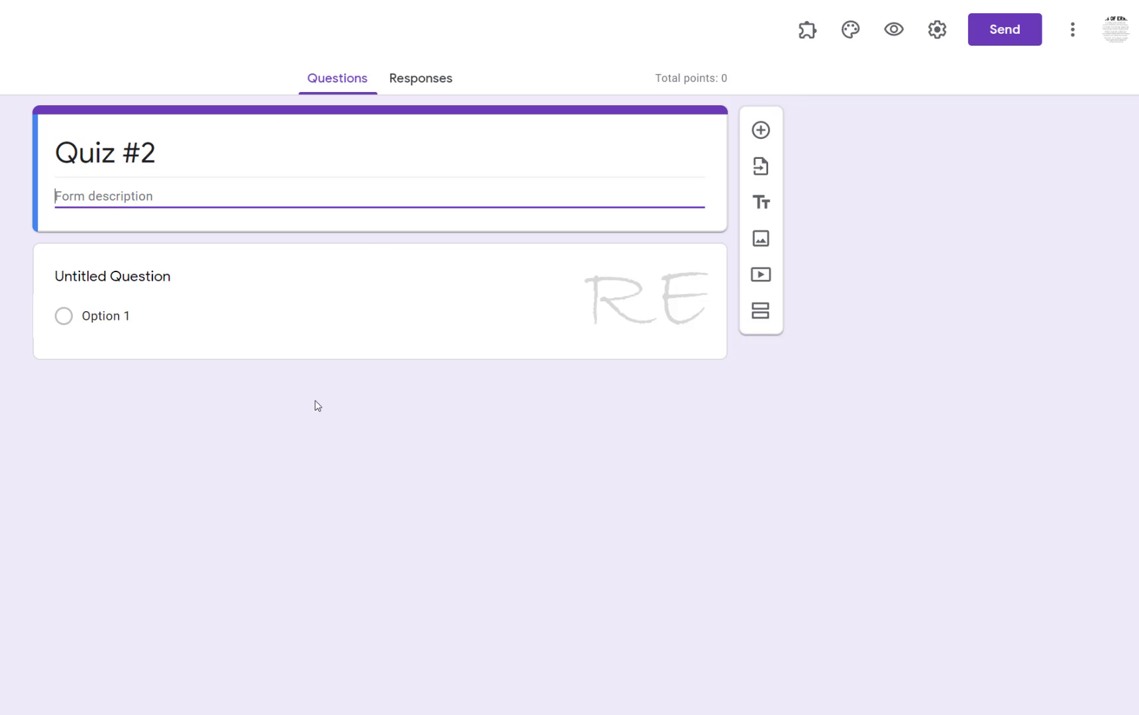
Title the first question 'Chicken or Egg' and give it options Chicken, Egg and Neither.
left_click(93, 275)
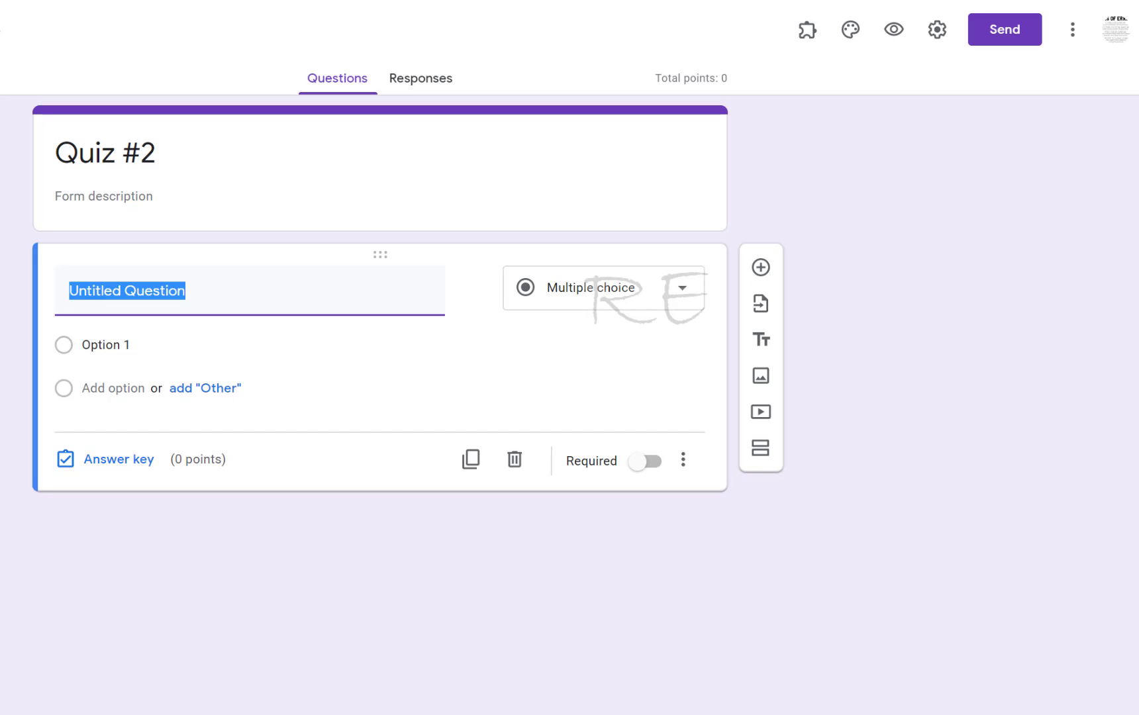
type("Chicken")
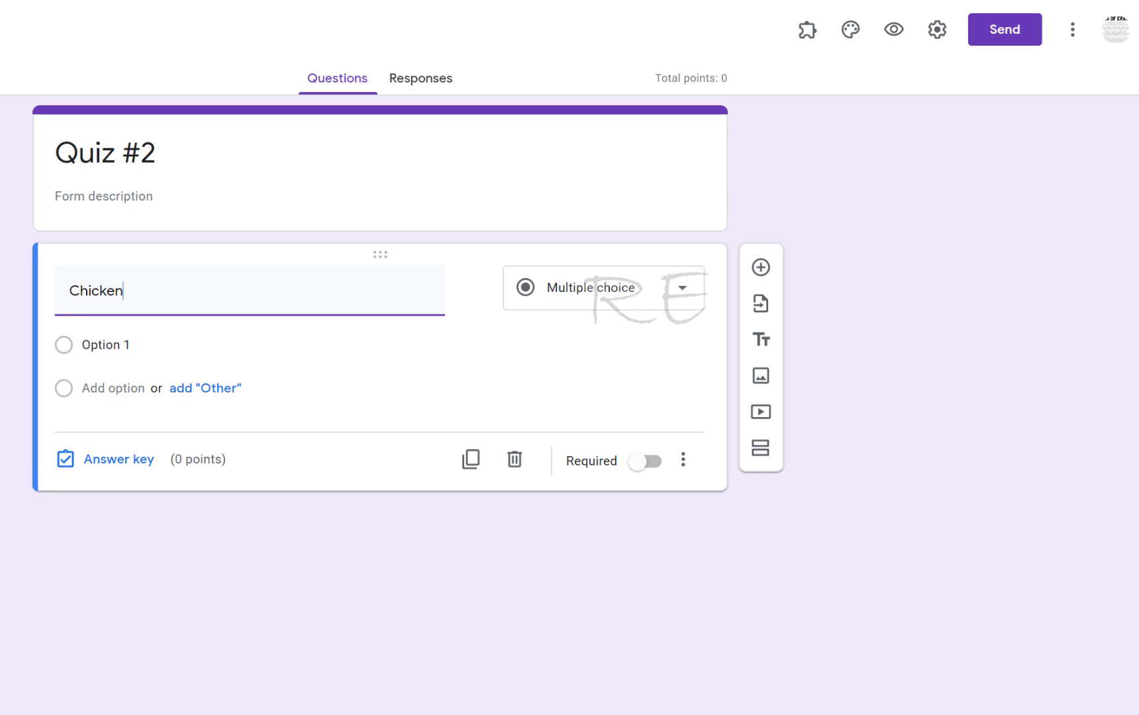
type(" or Egg")
left_click(106, 345)
type("C")
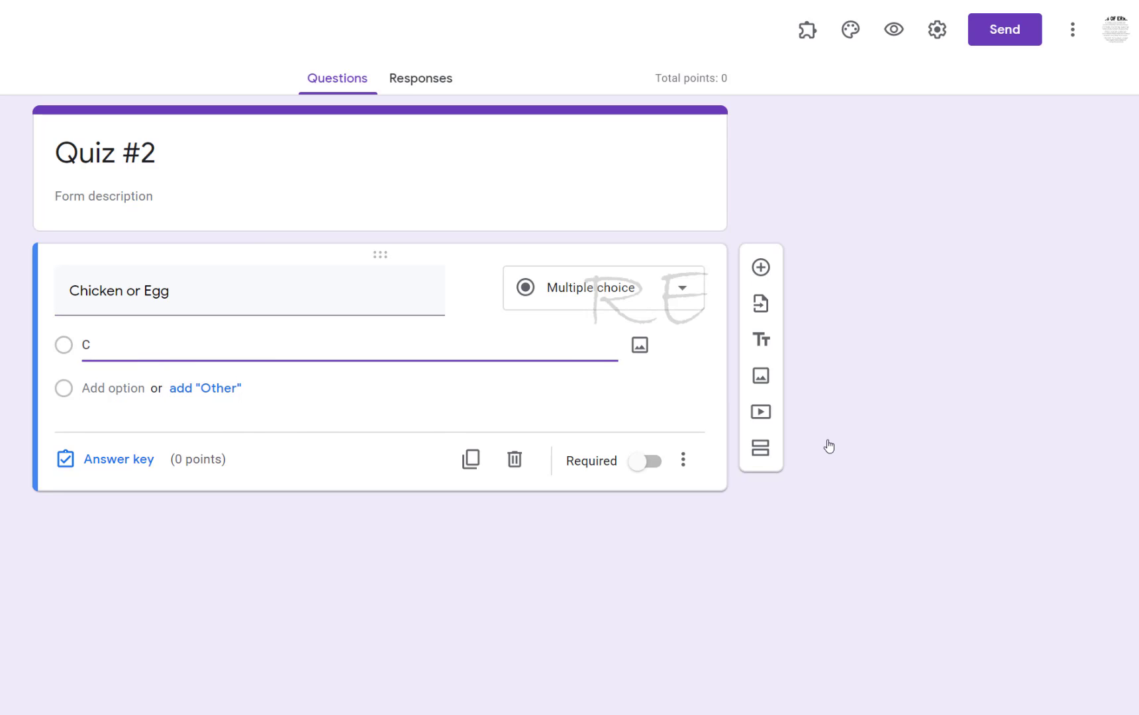
type("hicken")
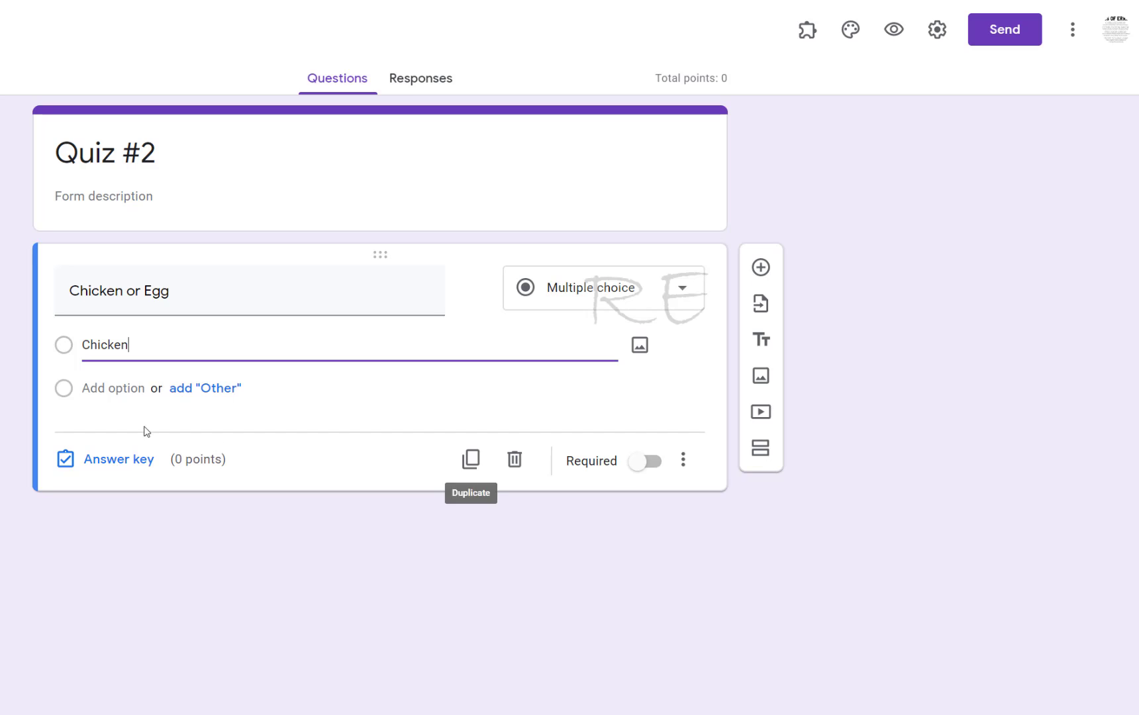
left_click(83, 389)
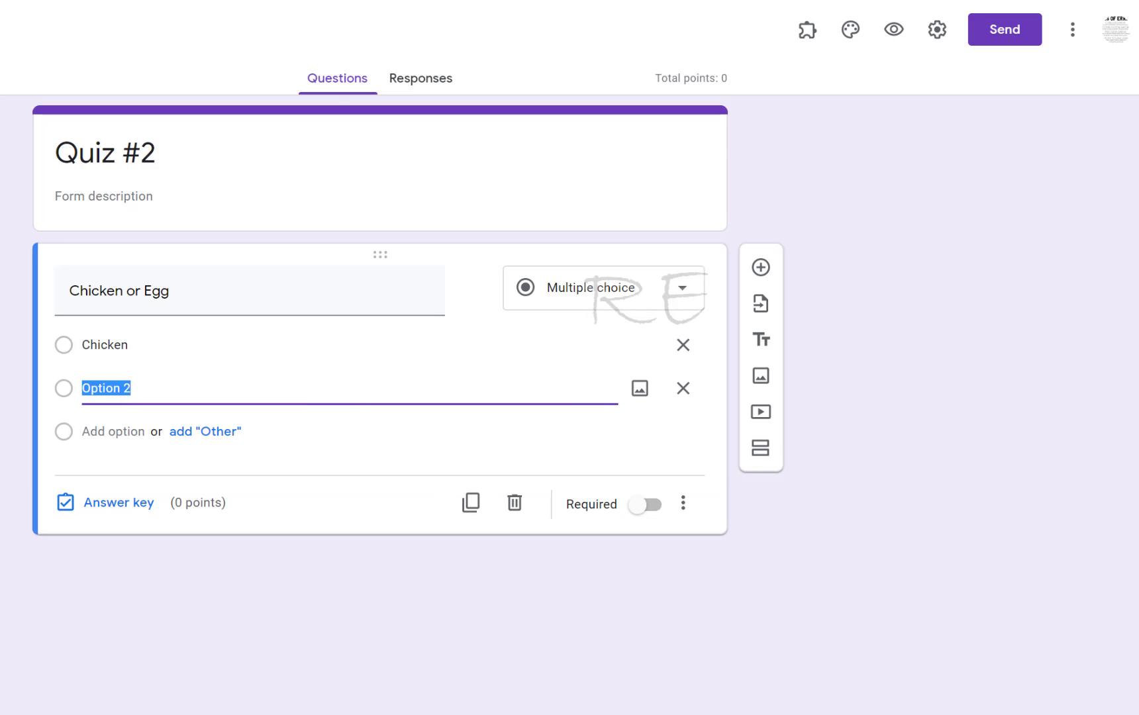
type("Egg")
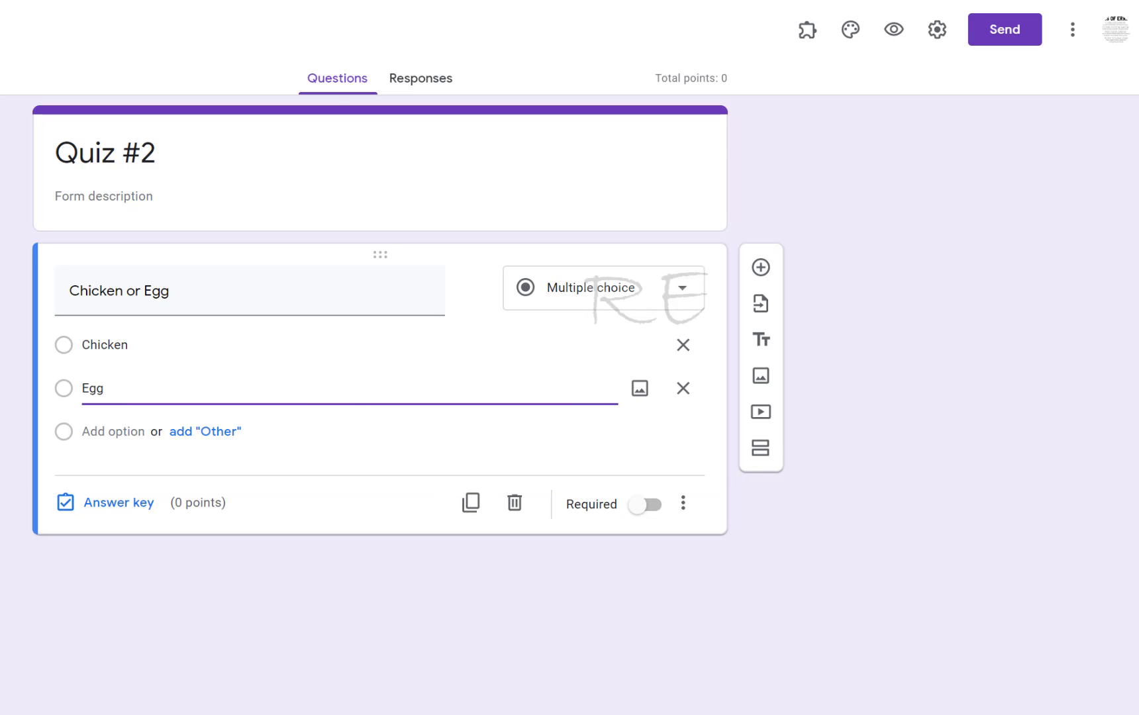
left_click(88, 432)
type("Neither")
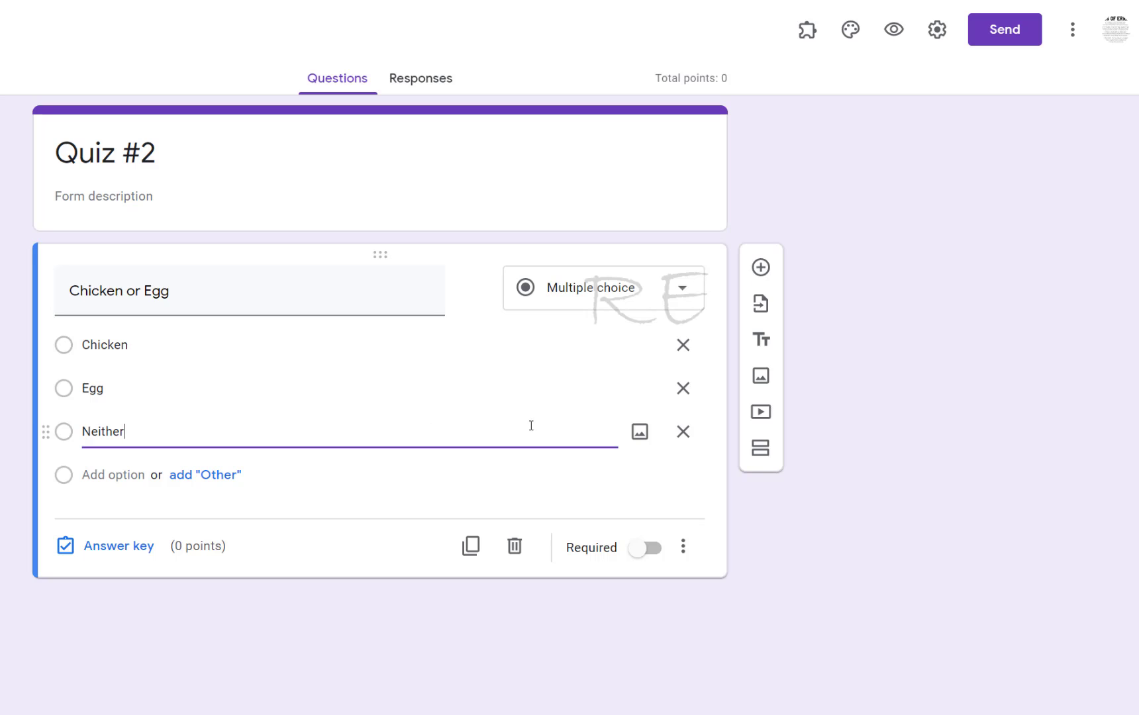
In the answer key, mark Neither as correct and set the question to 3 points.
left_click(108, 549)
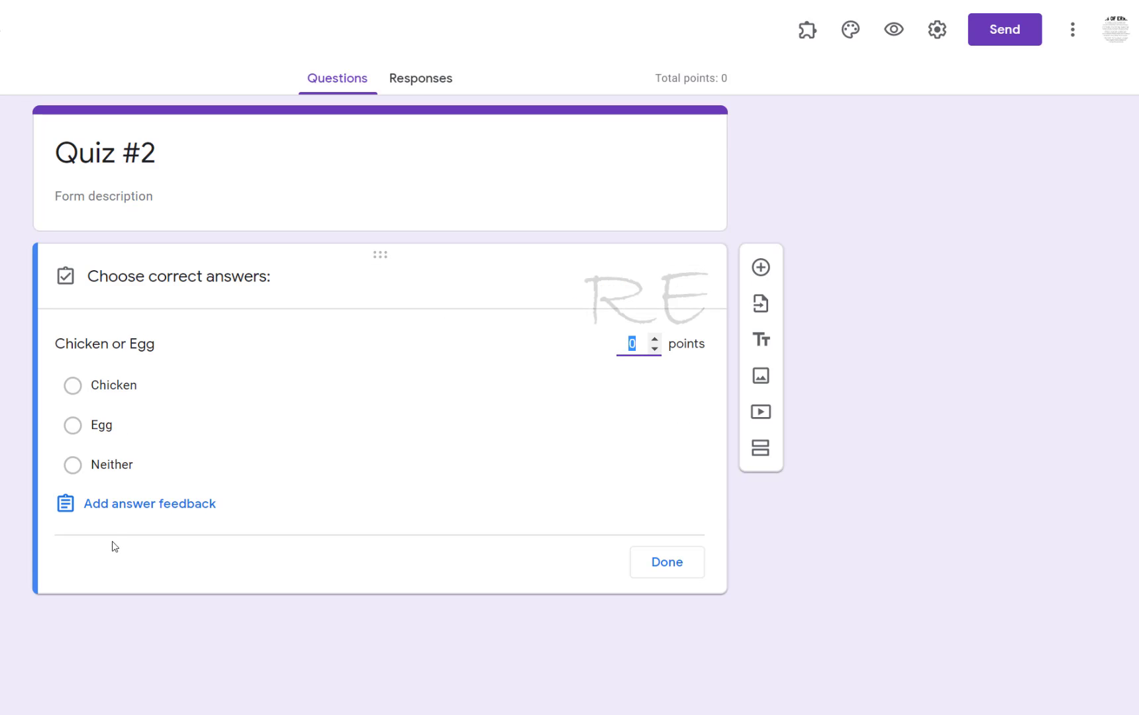
left_click(71, 466)
left_click(655, 341)
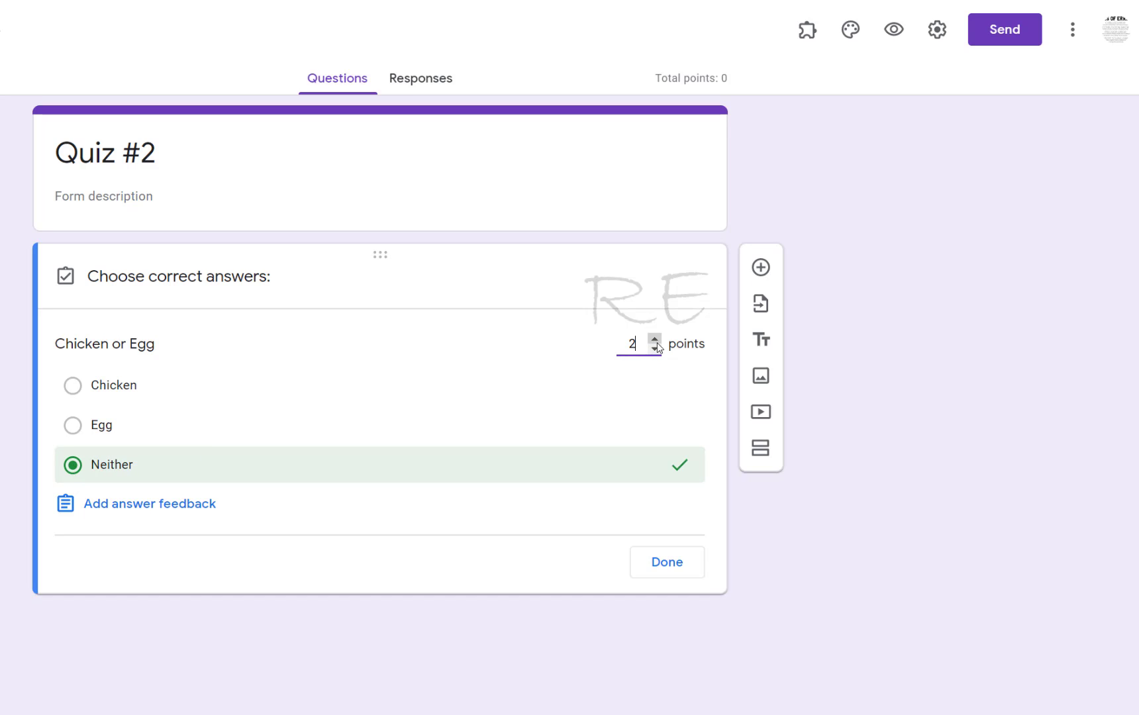
left_click(655, 340)
left_click(669, 570)
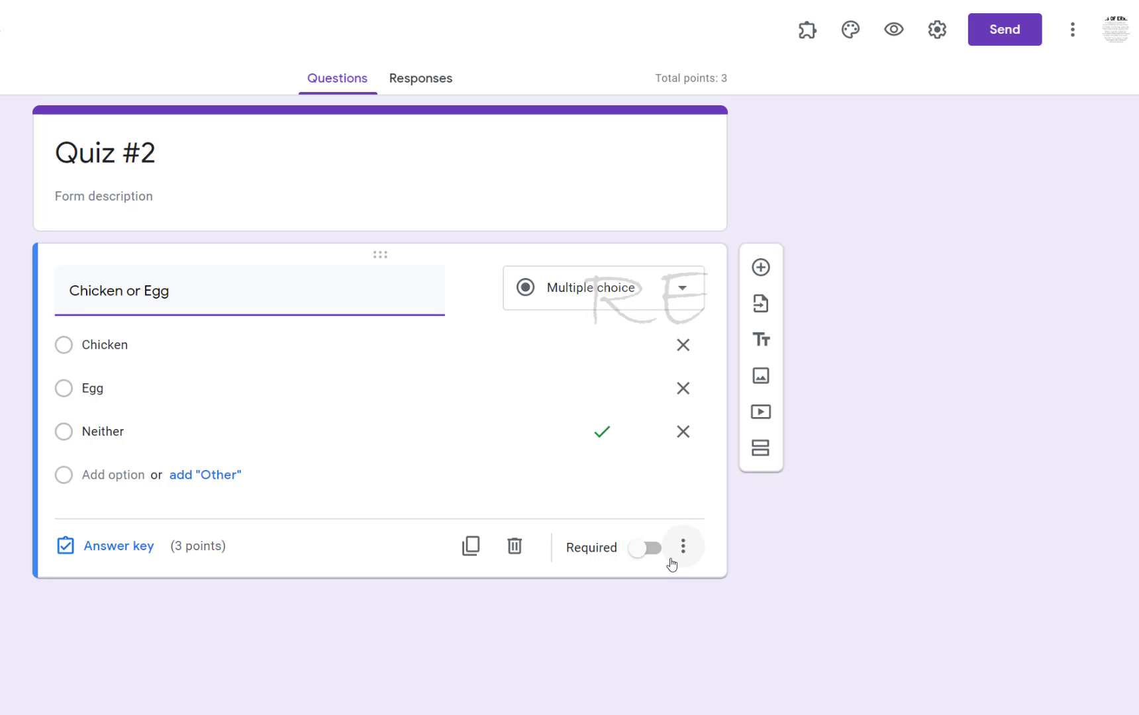
Preview Quiz #2 as a respondent and answer the question with Neither.
left_click(895, 38)
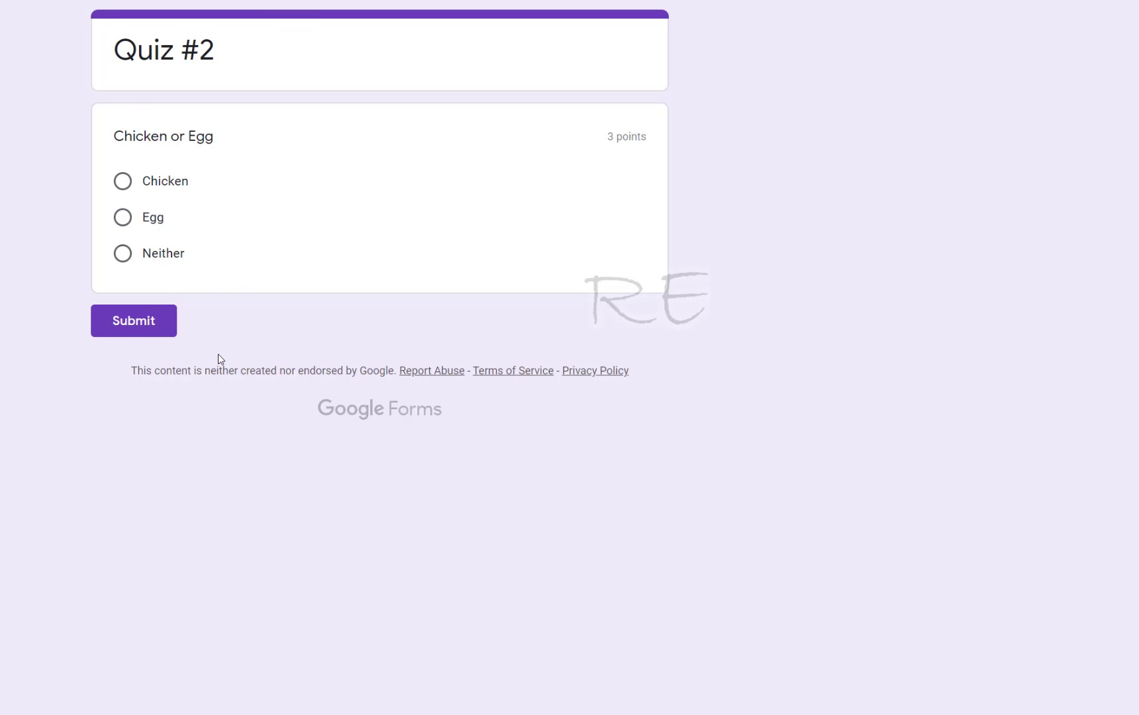
left_click(123, 255)
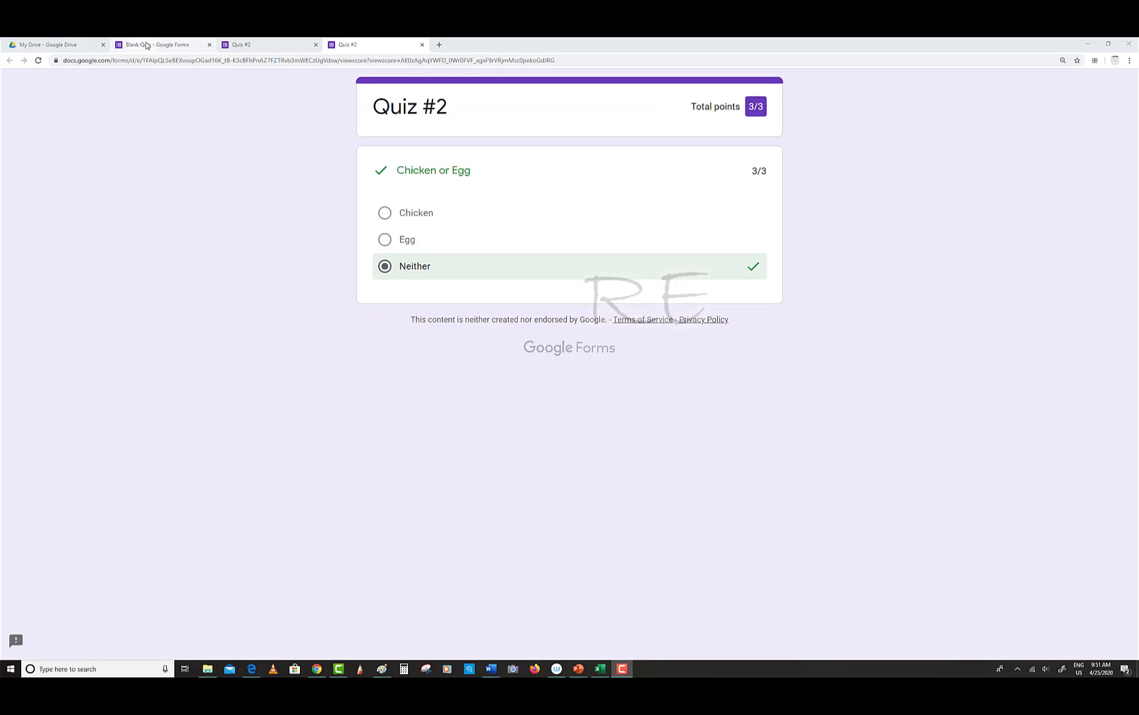
Back in the Blank Quiz editor, review the Responses summary: 1 response averaging 3/3.
left_click(147, 45)
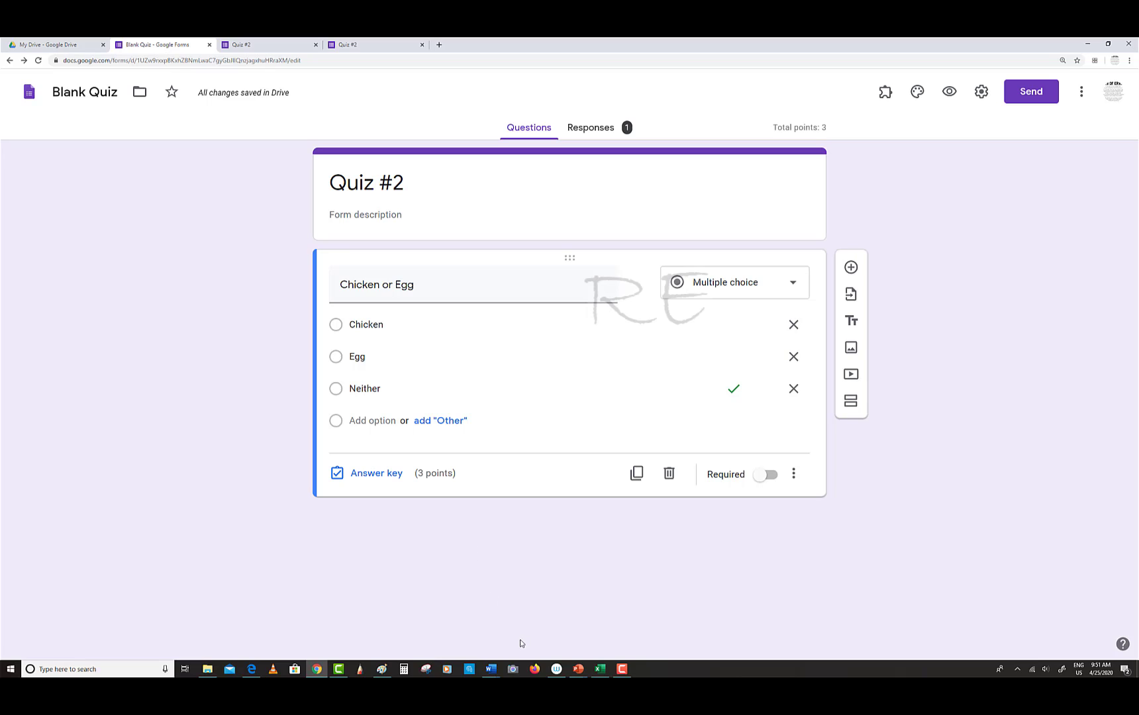
left_click(601, 129)
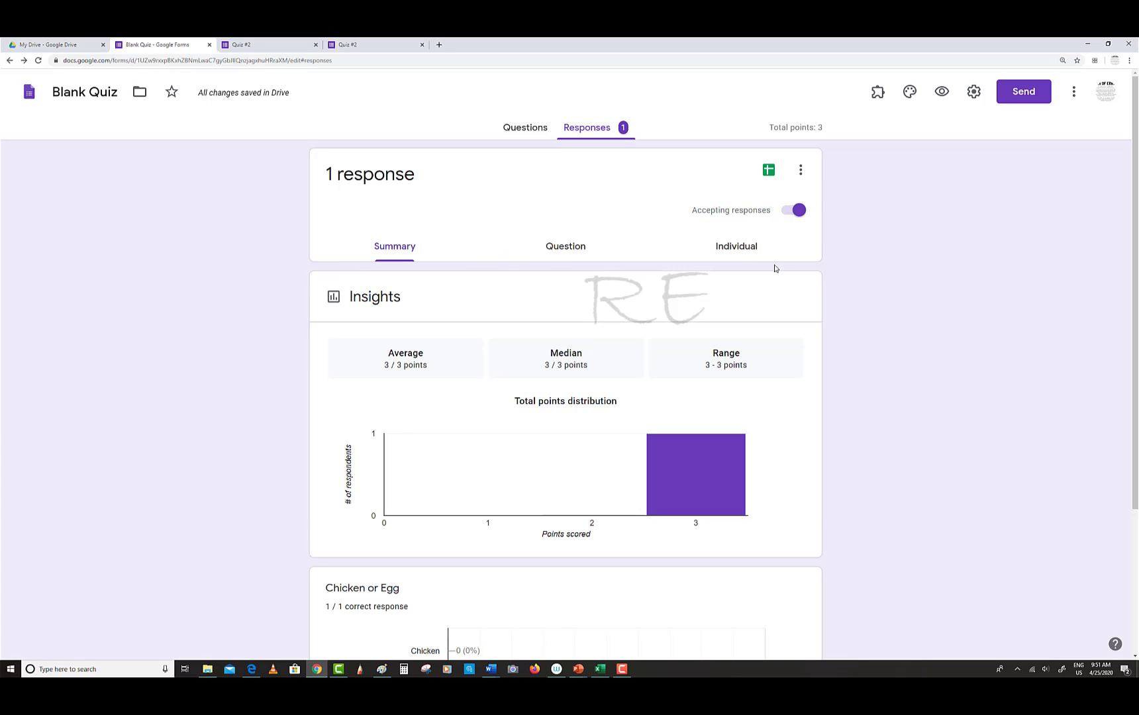
scroll(708, 281, "down", 3)
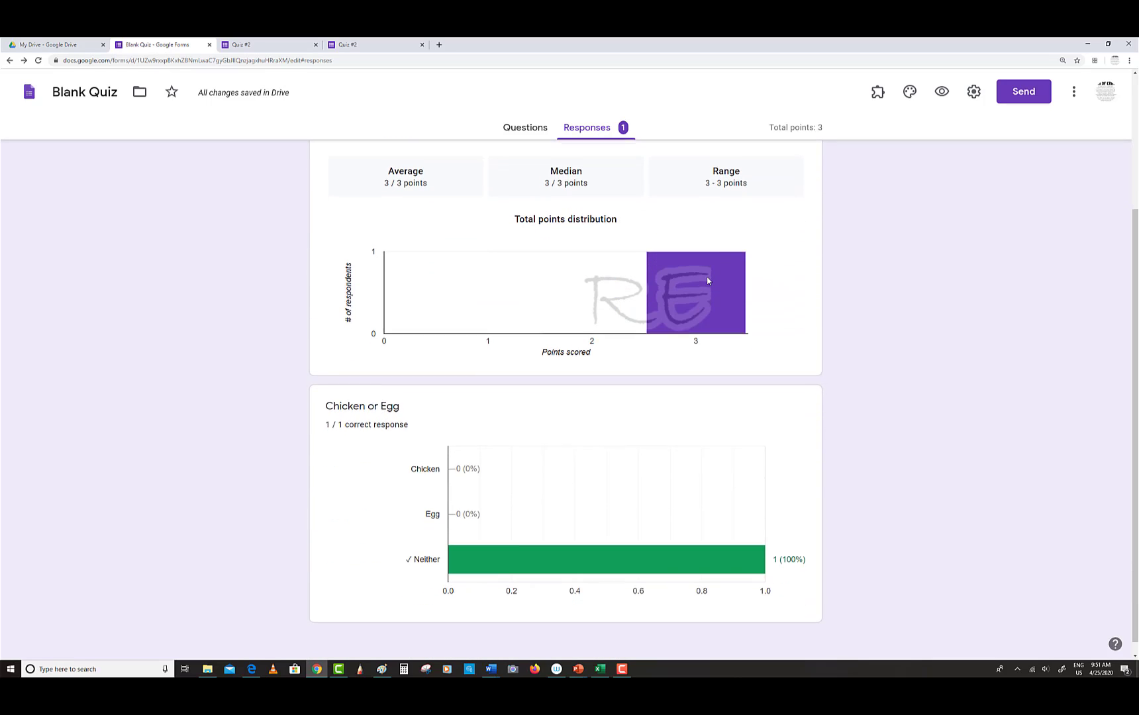
mouse_move(707, 277)
scroll(707, 277, "up", 2)
scroll(708, 281, "up", 1)
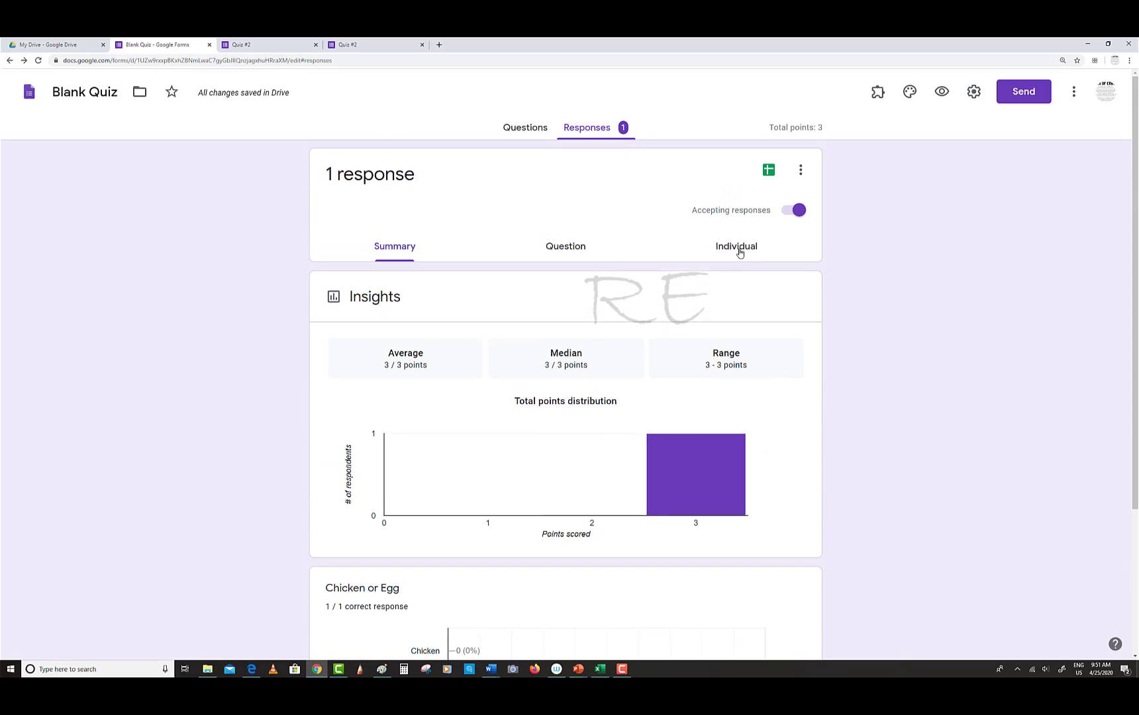
Switch Responses to the Individual view and review the lone Neither answer scored 3/3.
left_click(740, 252)
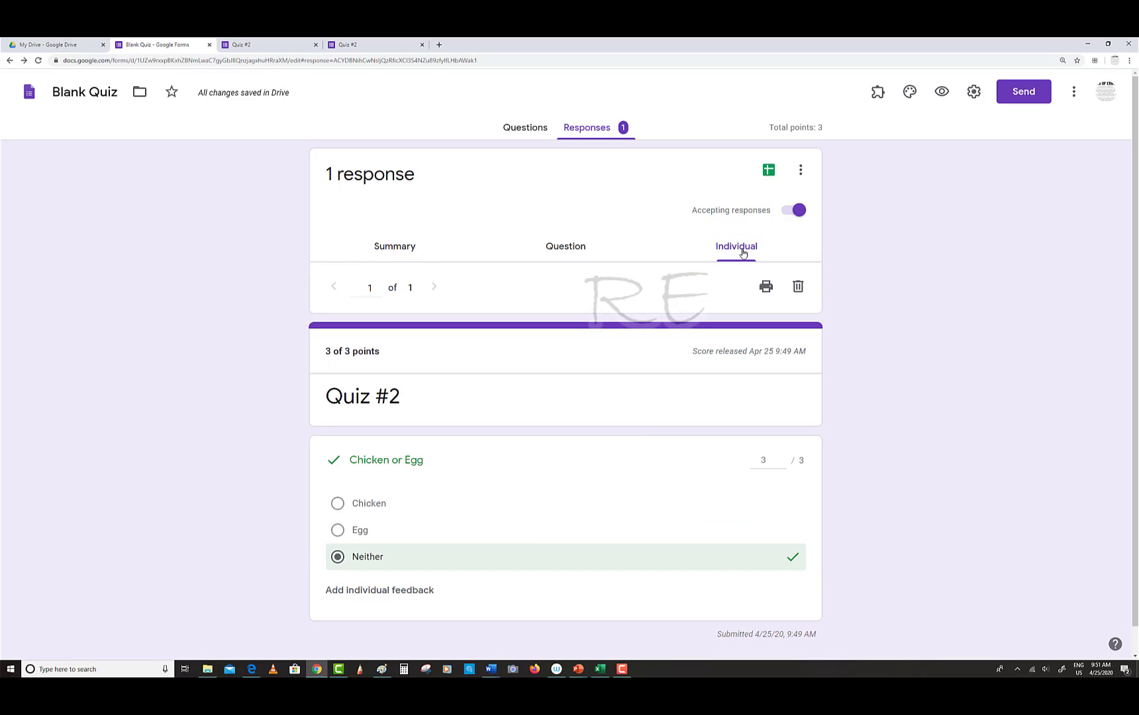
scroll(743, 253, "down", 1)
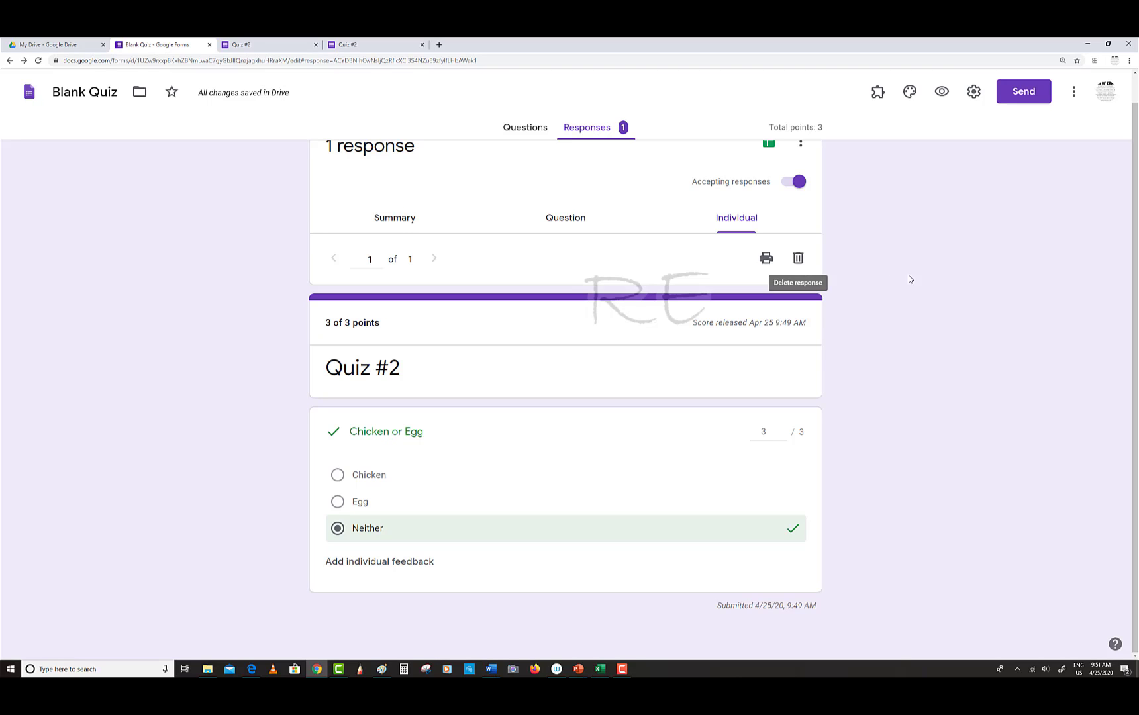
scroll(915, 281, "up", 1)
scroll(916, 281, "down", 1)
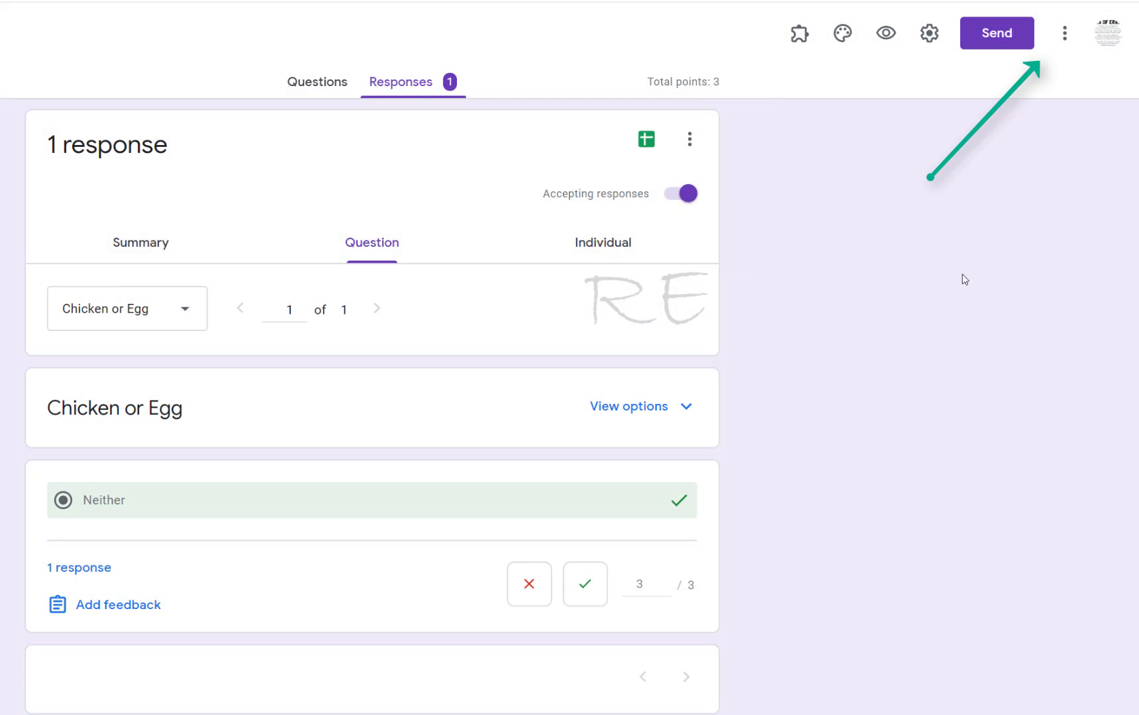
In Preferences, tick 'Collect email addresses' as the default for new forms and save.
left_click(1065, 36)
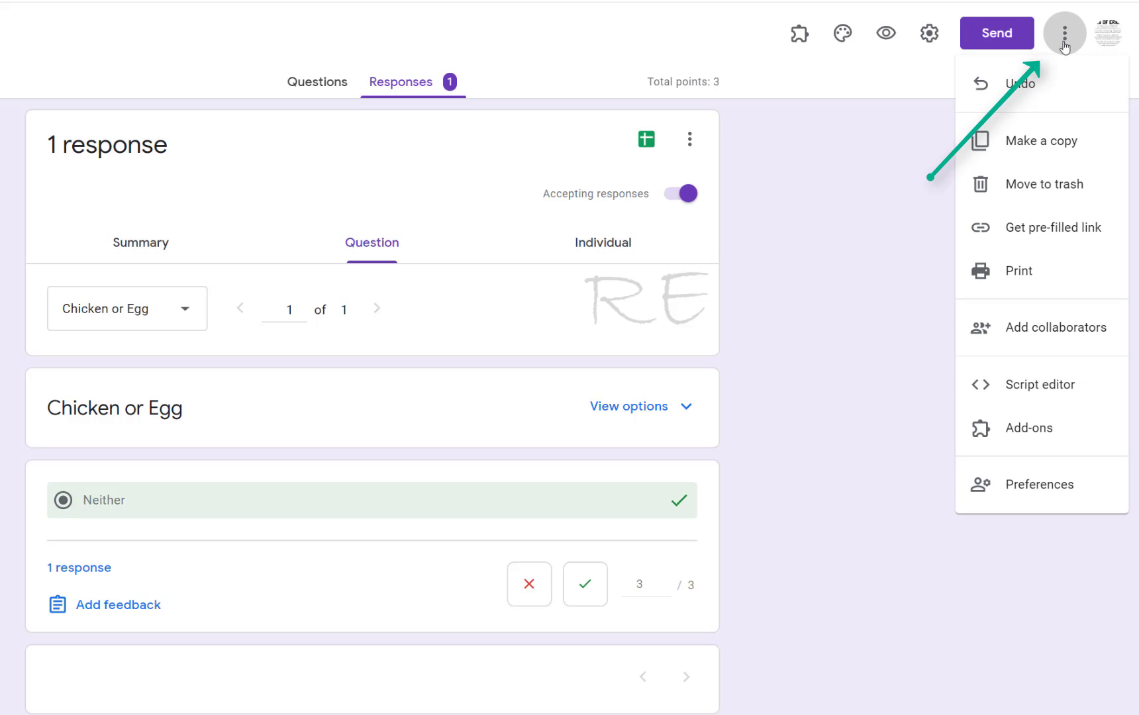
left_click(1059, 491)
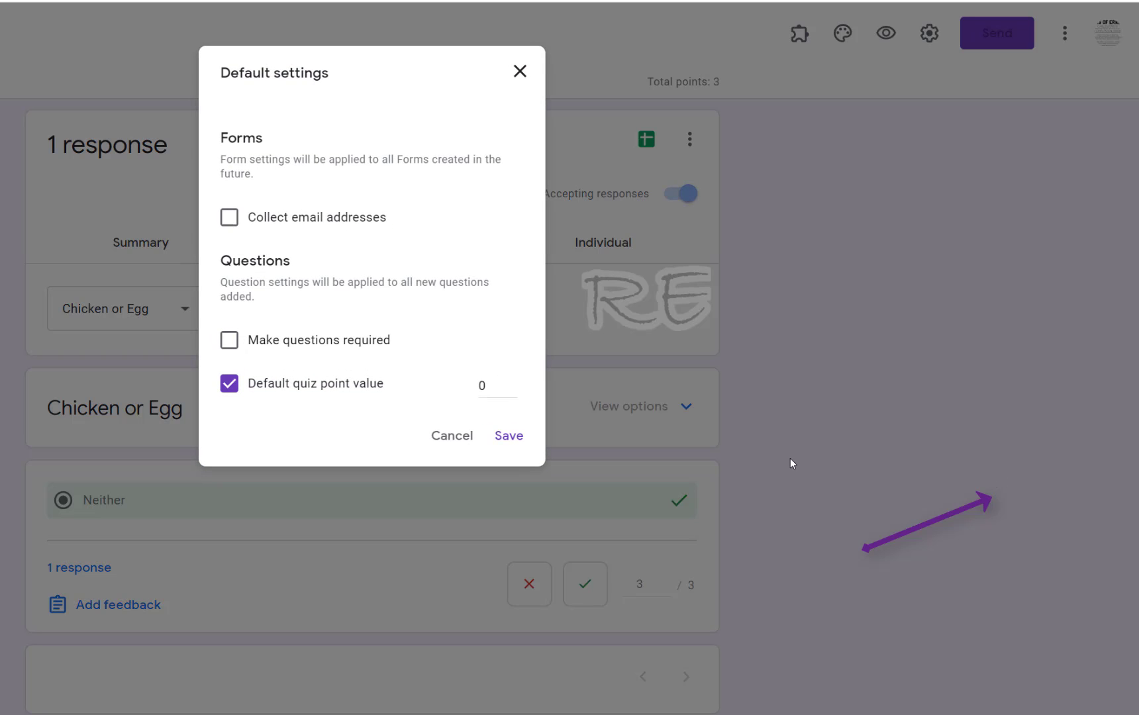
left_click(230, 219)
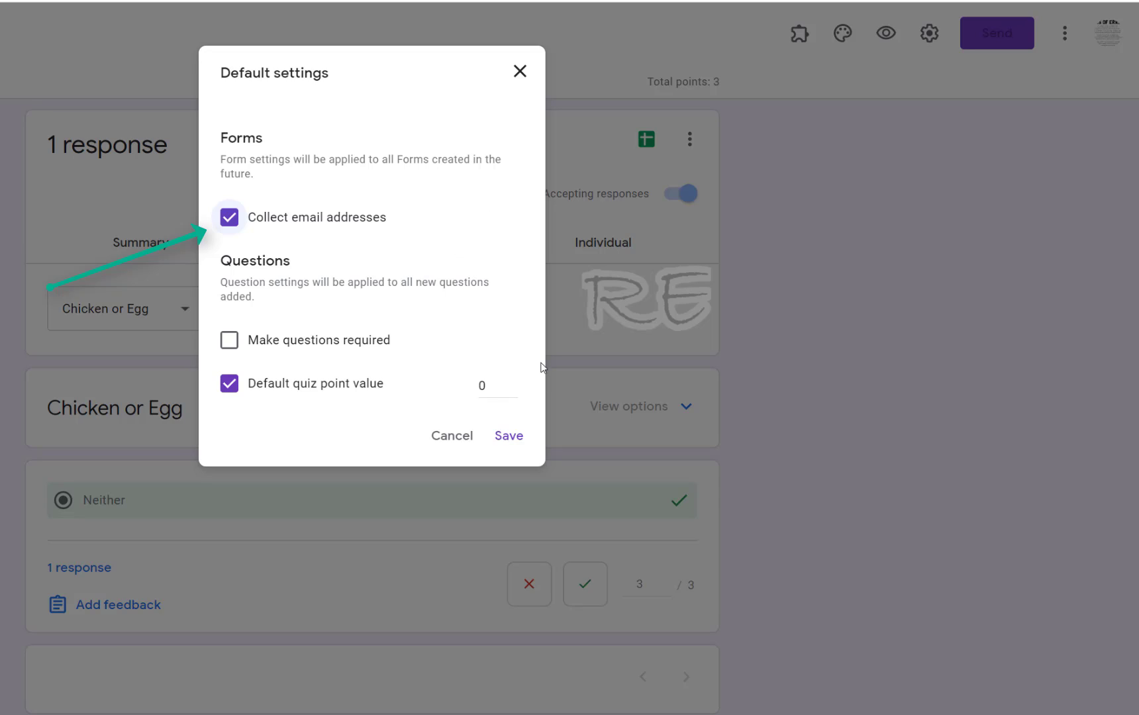
left_click(514, 440)
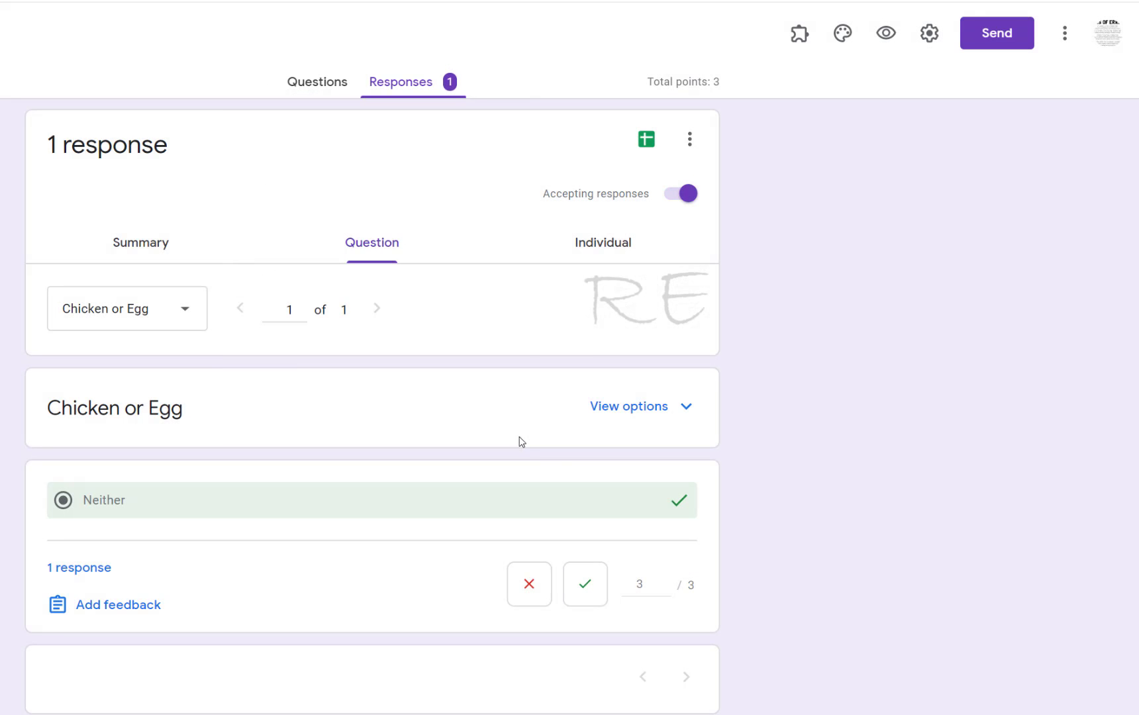